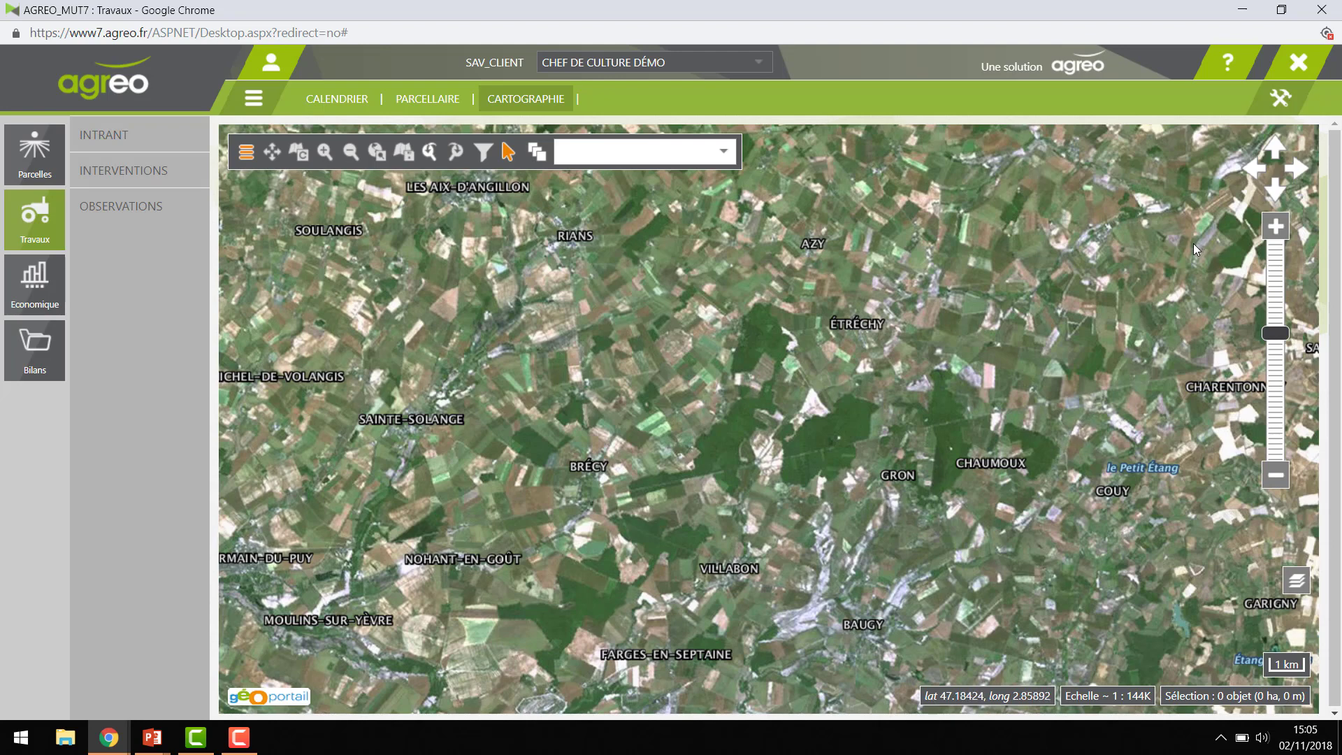
- Show the map tools and collapse the Aide and Date de consultation sections
{"action": "left_click", "coordinate": [1279, 99]}
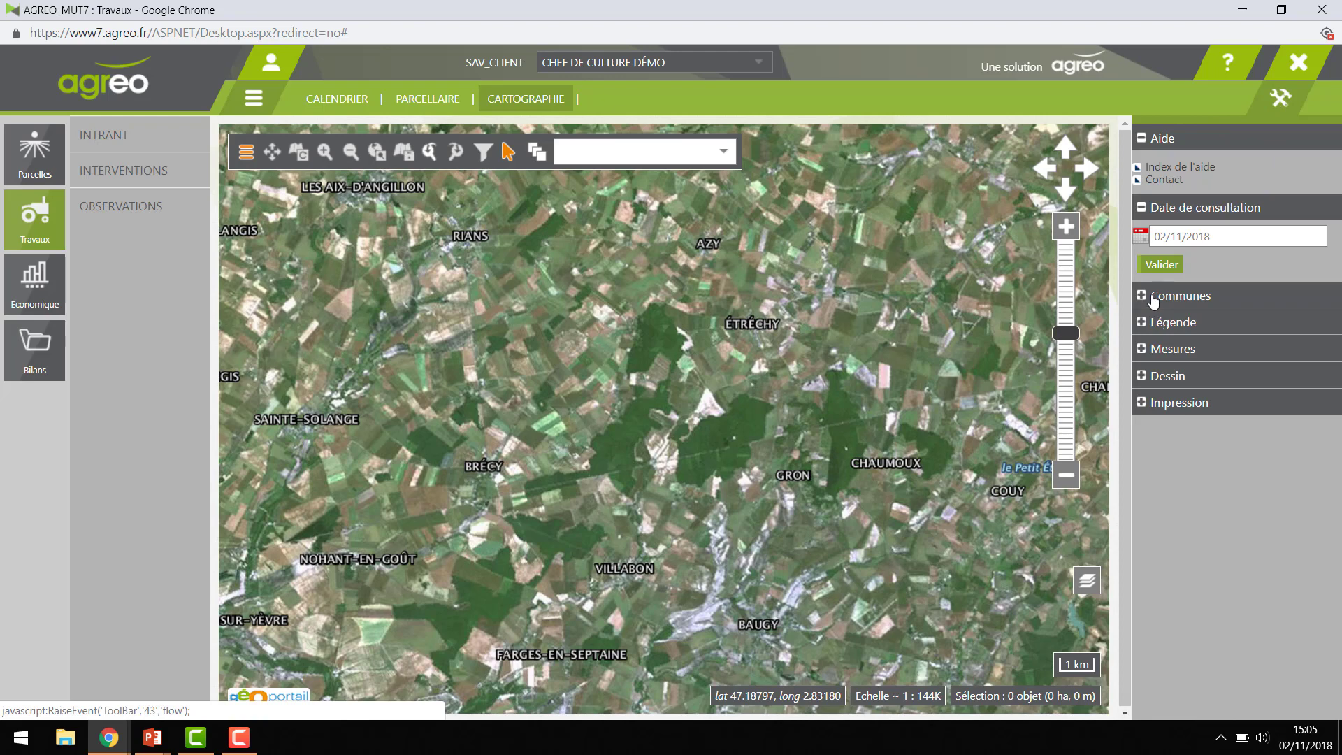
{"action": "left_click", "coordinate": [1142, 139]}
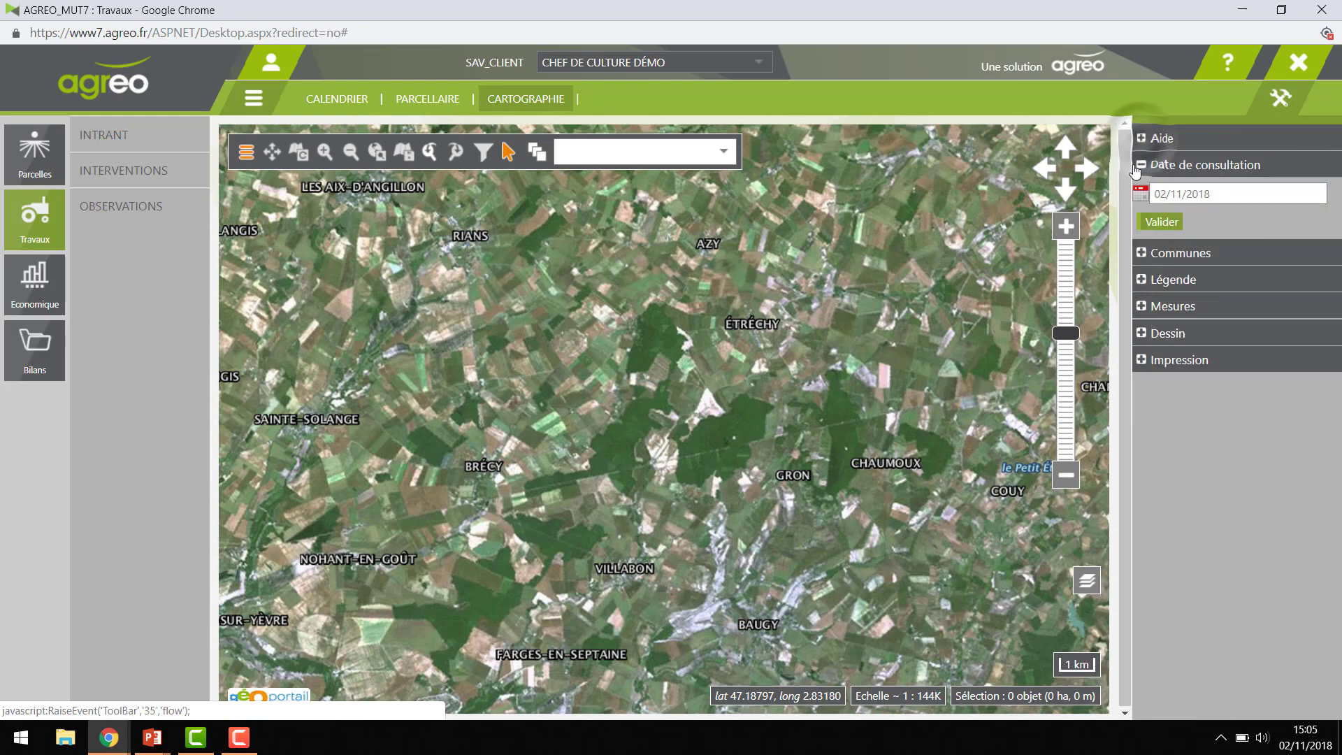
{"action": "left_click", "coordinate": [1142, 167]}
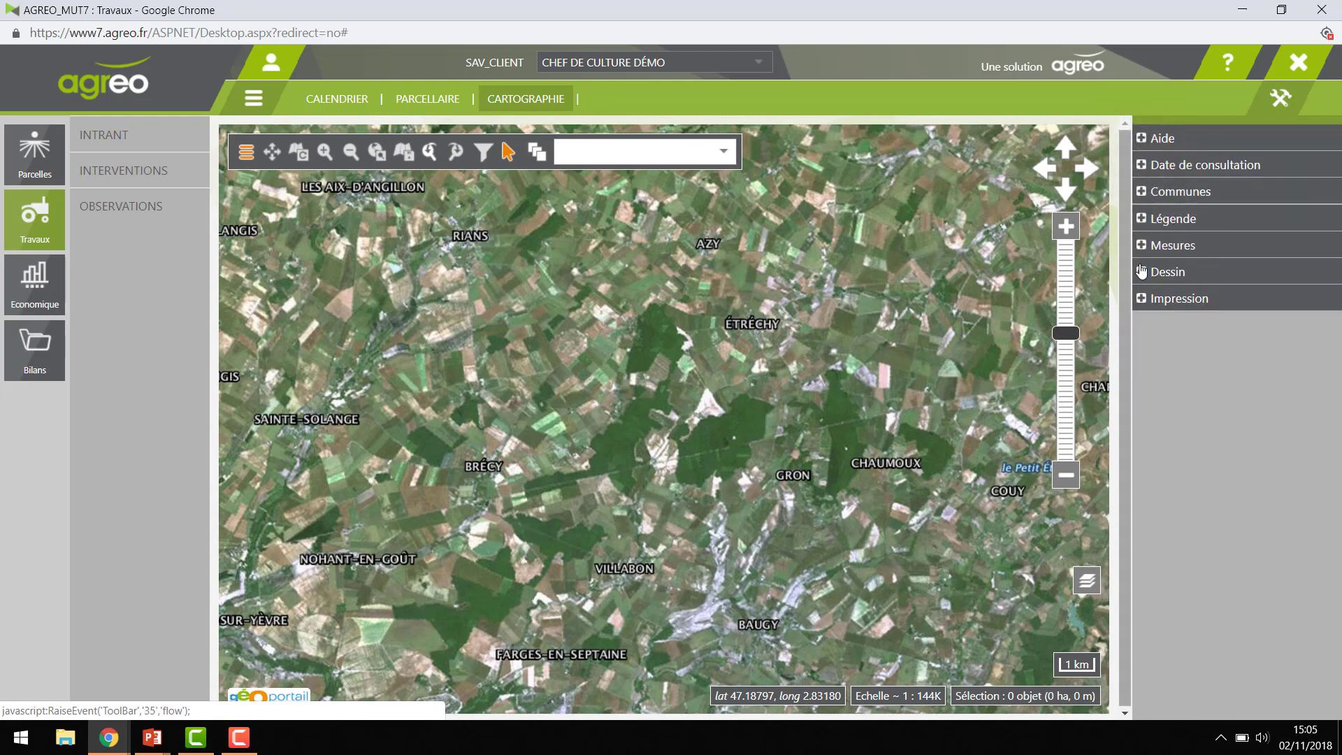
- Search the communes for Puisseguin and locate PUISSEGUIN [33342] on the map
{"action": "left_click", "coordinate": [1143, 191]}
{"action": "left_click", "coordinate": [1174, 225]}
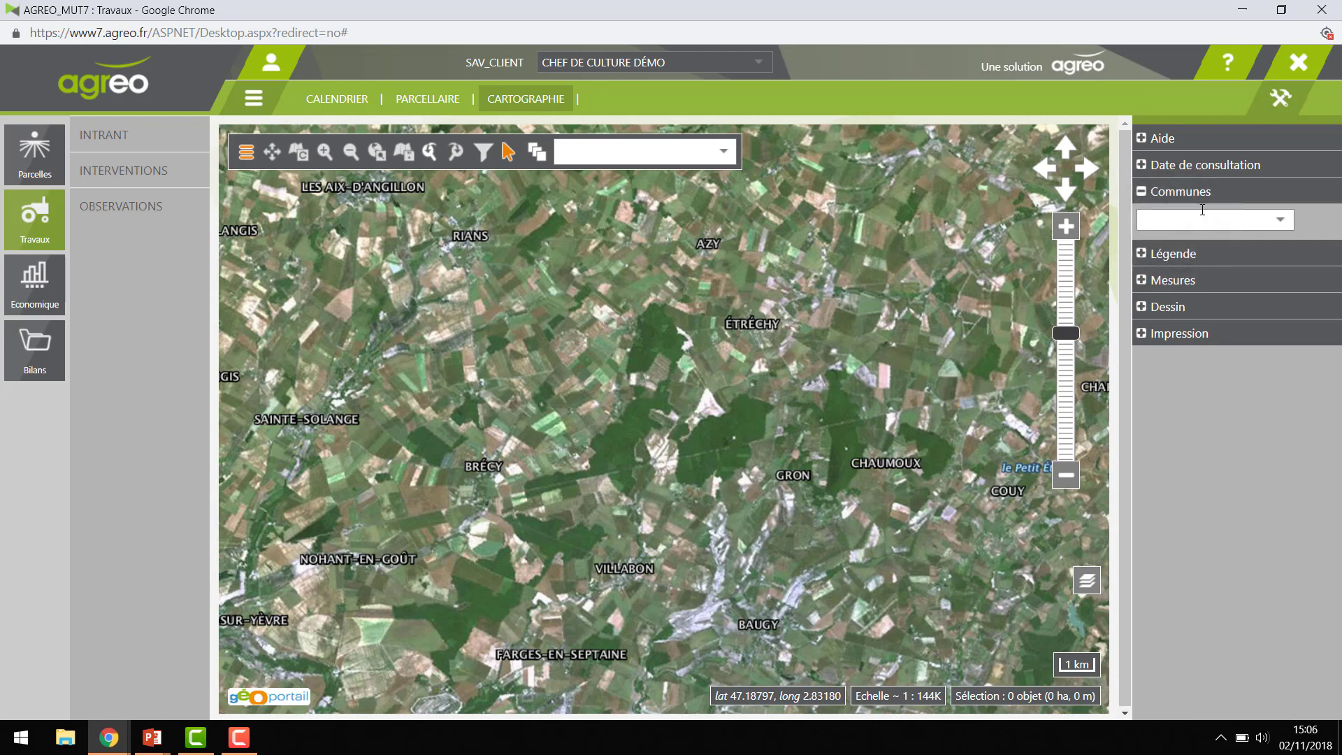
{"action": "type", "text": "puis"}
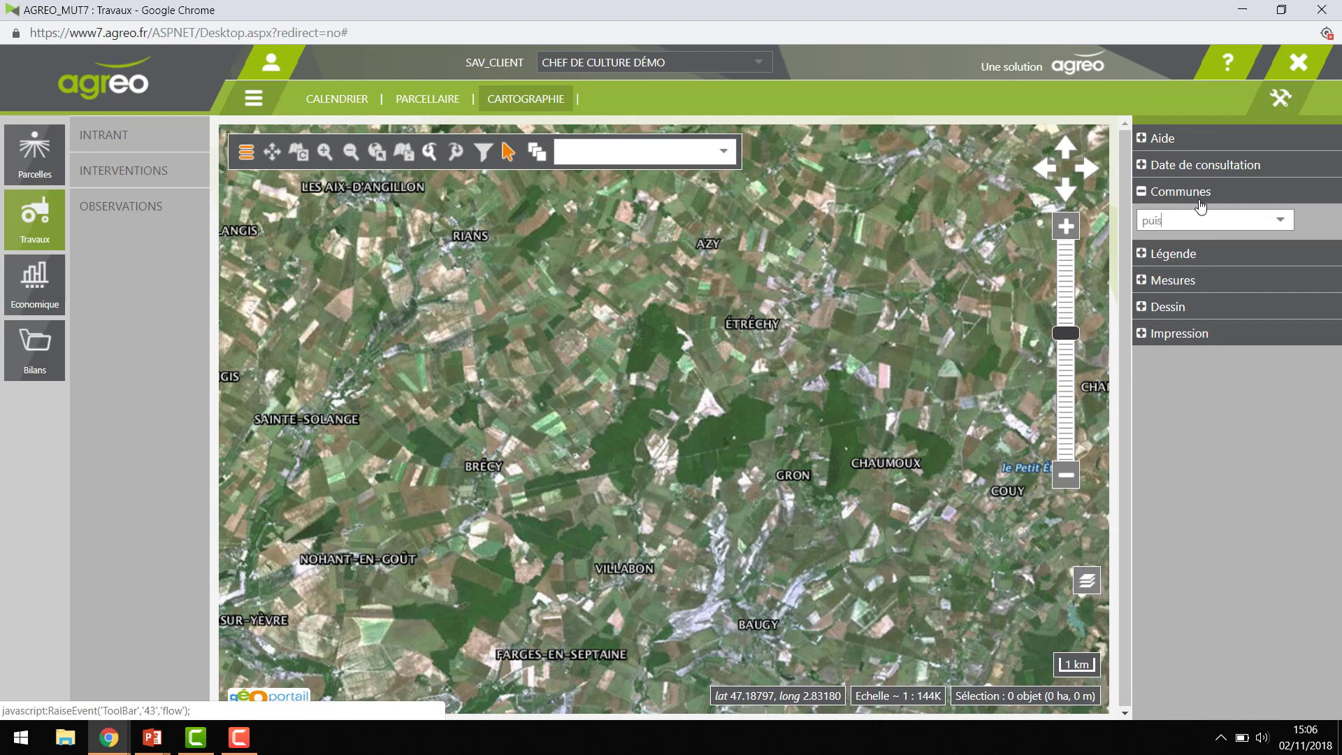
{"action": "type", "text": "seg"}
{"action": "key", "text": "Return"}
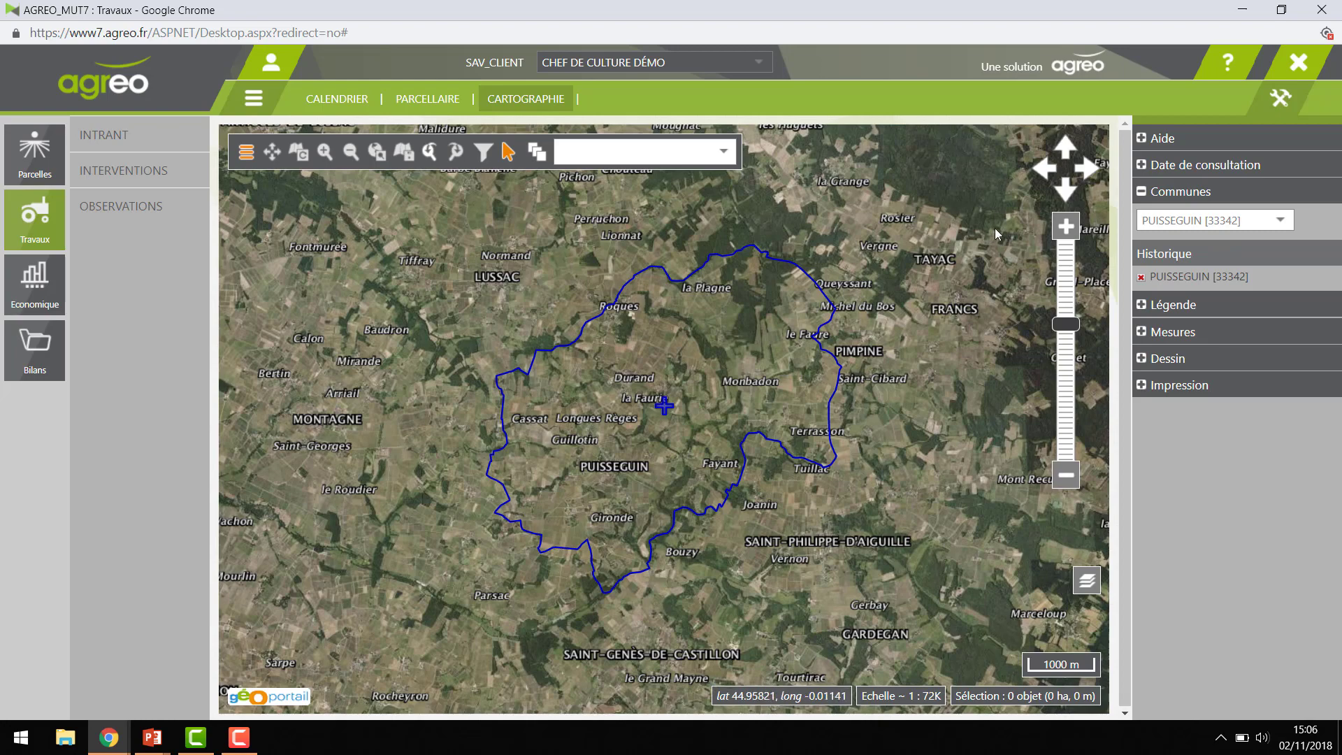
- Examine the outlined Puisseguin commune at closer and wider scales, shifting the map west and east
{"action": "left_click", "coordinate": [1066, 230]}
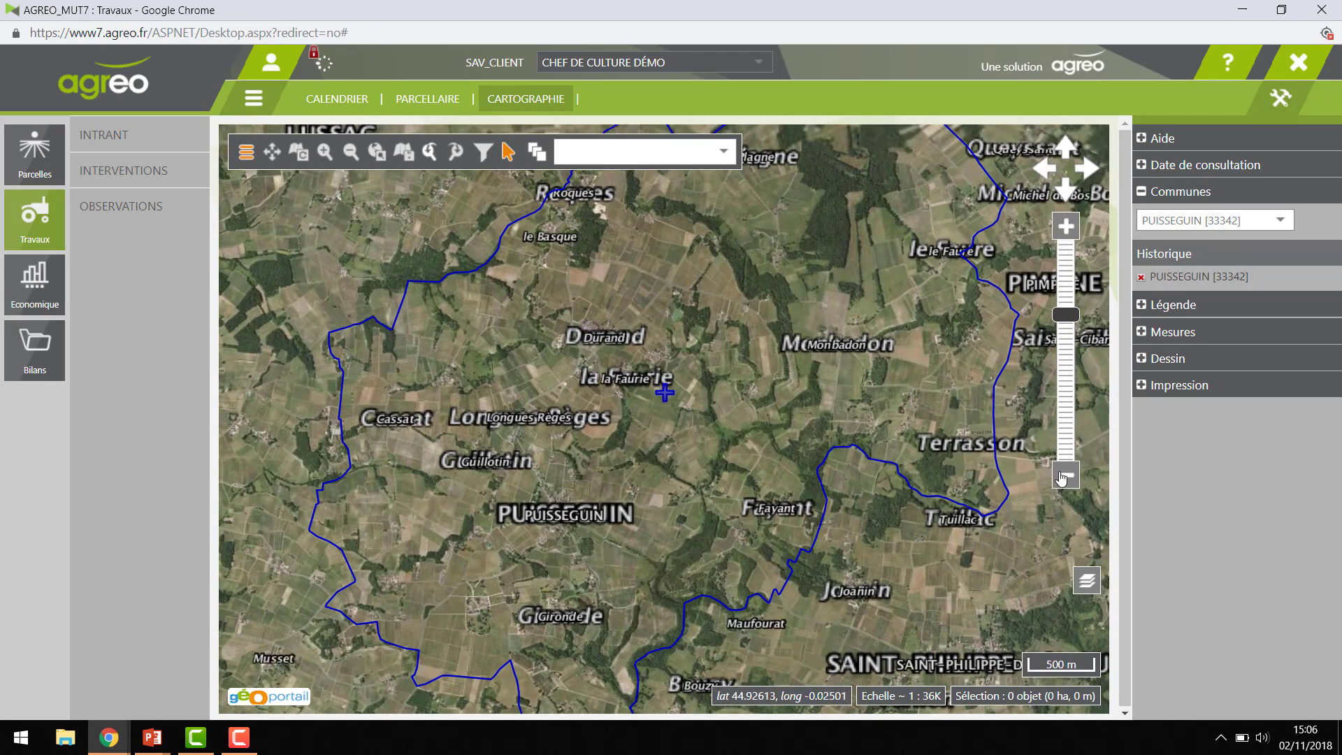
{"action": "left_click", "coordinate": [1064, 476]}
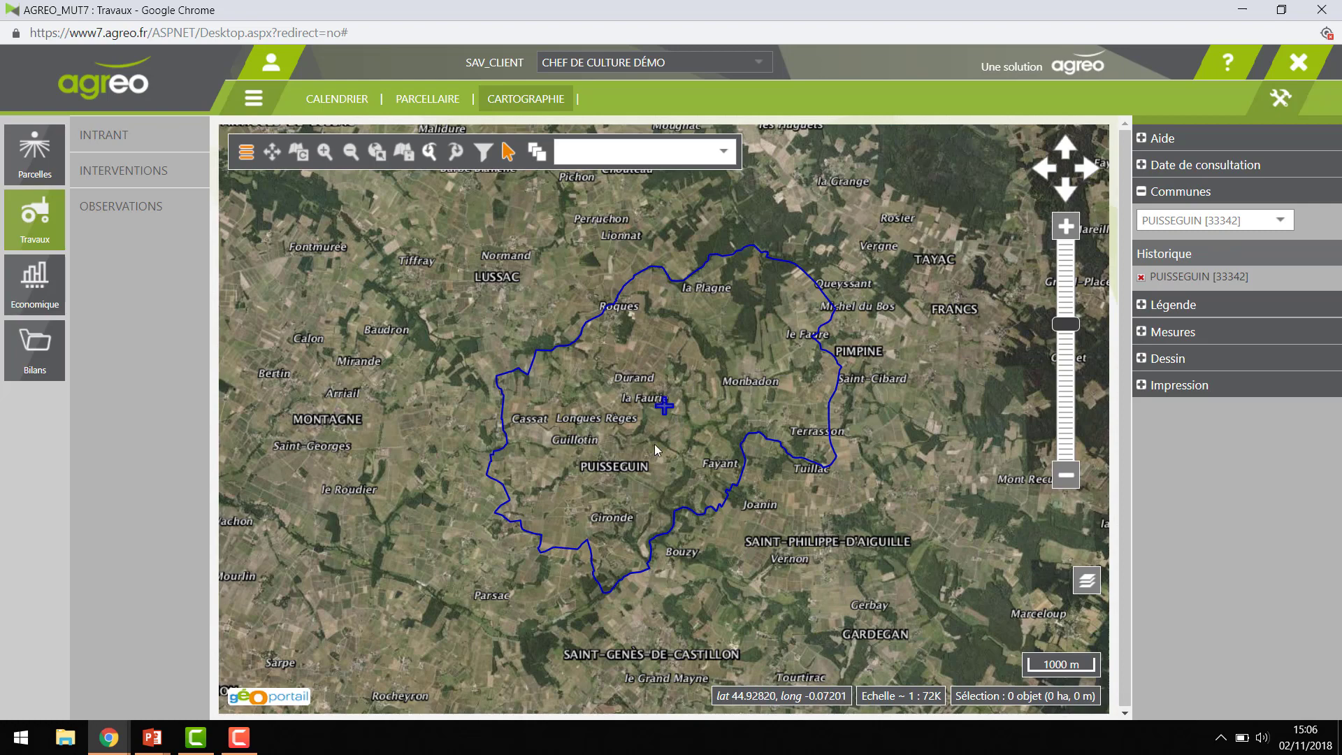
{"action": "scroll", "coordinate": [686, 421], "scroll_direction": "up", "scroll_amount": 1}
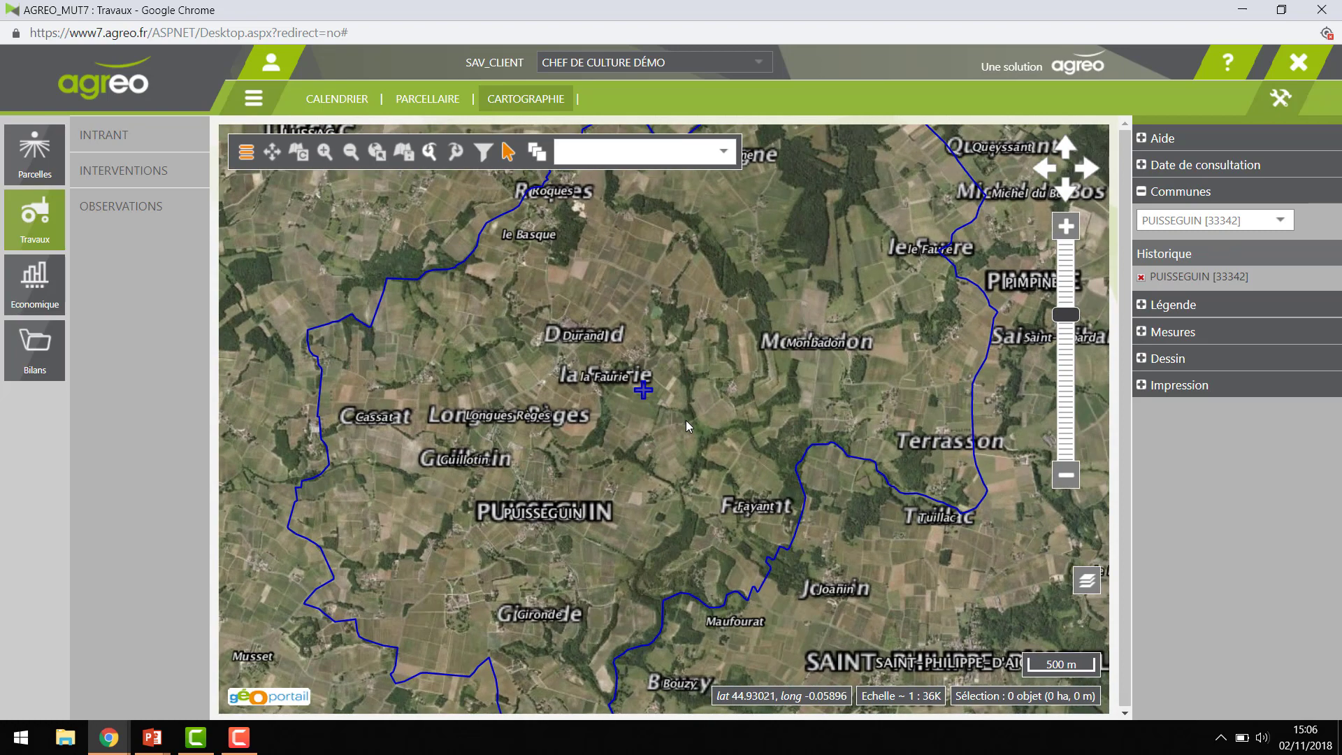
{"action": "scroll", "coordinate": [685, 421], "scroll_direction": "up", "scroll_amount": 1}
{"action": "scroll", "coordinate": [685, 422], "scroll_direction": "down", "scroll_amount": 1}
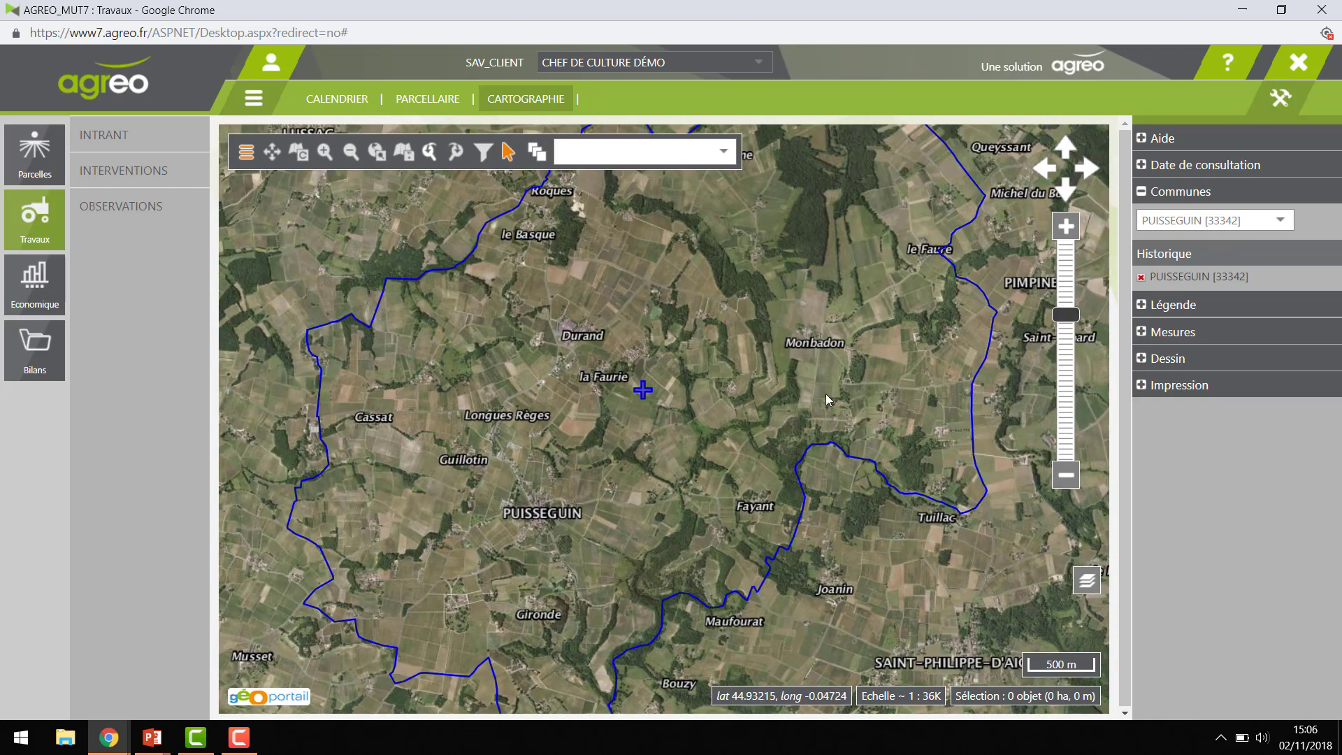
{"action": "left_click", "coordinate": [1045, 171]}
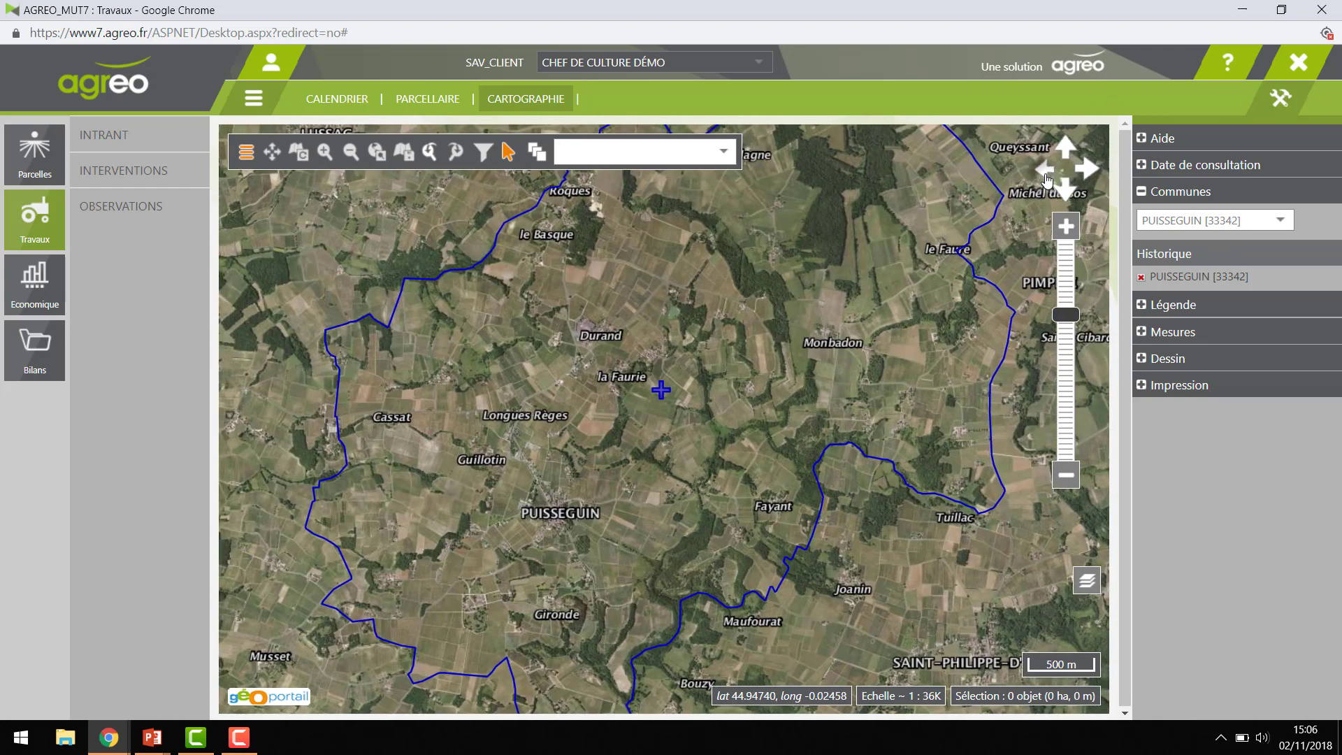
{"action": "left_click", "coordinate": [1084, 170]}
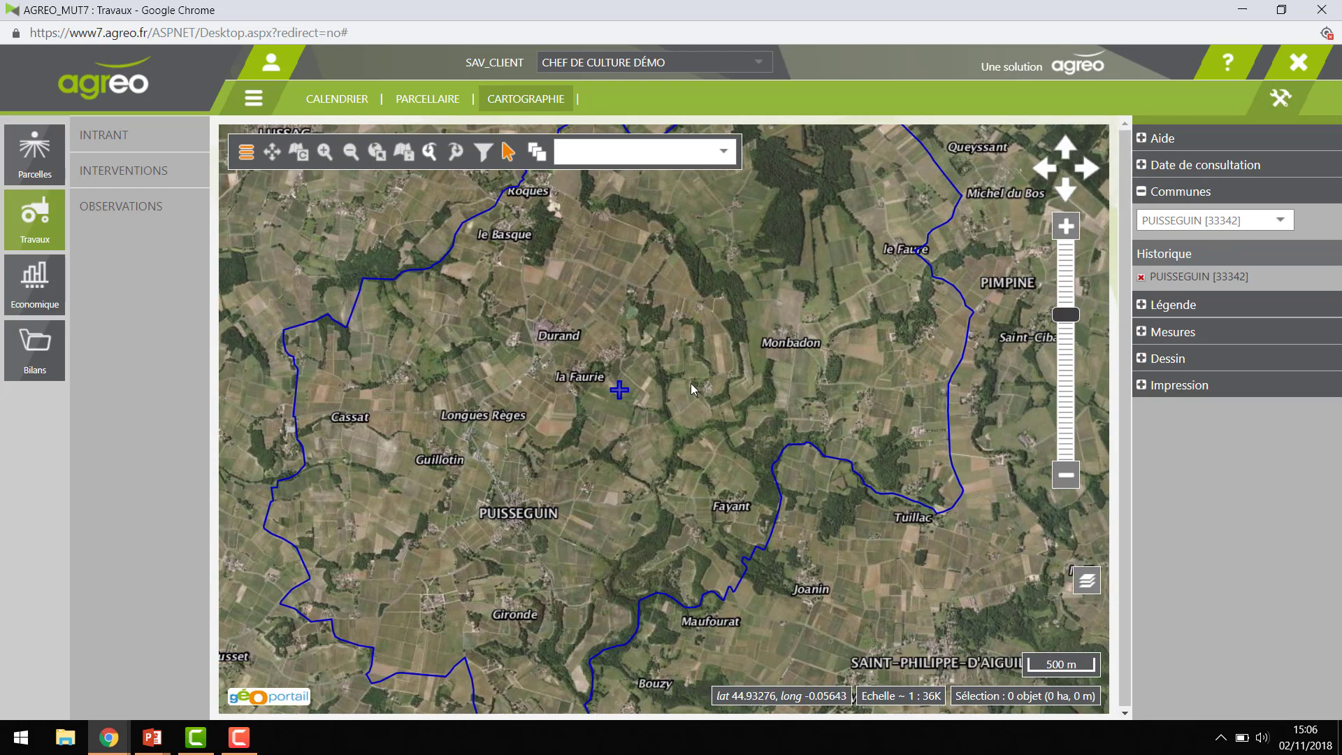
- Examine the vineyard plots around Fayant, inside the commune's eastern boundary, at a scale of about 1:9028
{"action": "right_click", "coordinate": [816, 495]}
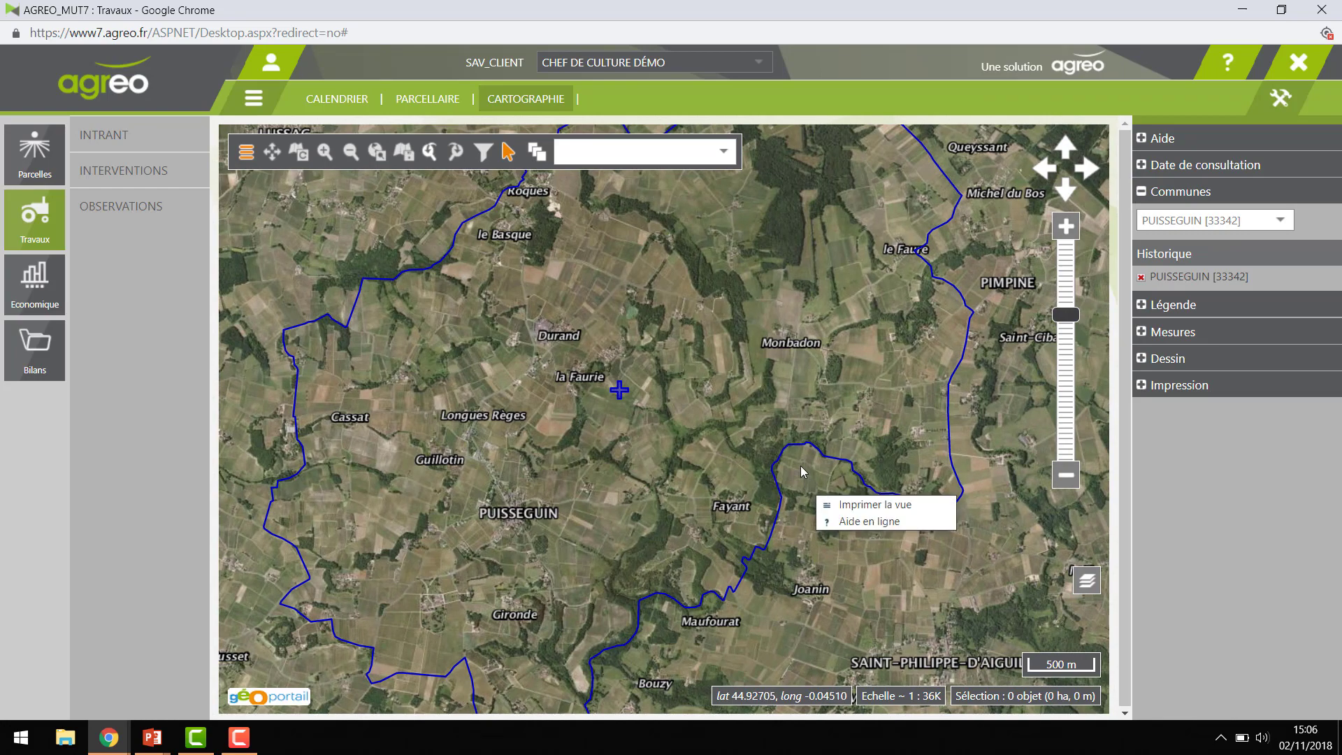
{"action": "left_click_drag", "start_coordinate": [807, 463], "coordinate": [641, 440]}
{"action": "left_click_drag", "start_coordinate": [723, 358], "coordinate": [1006, 339]}
{"action": "left_click_drag", "start_coordinate": [757, 556], "coordinate": [671, 602]}
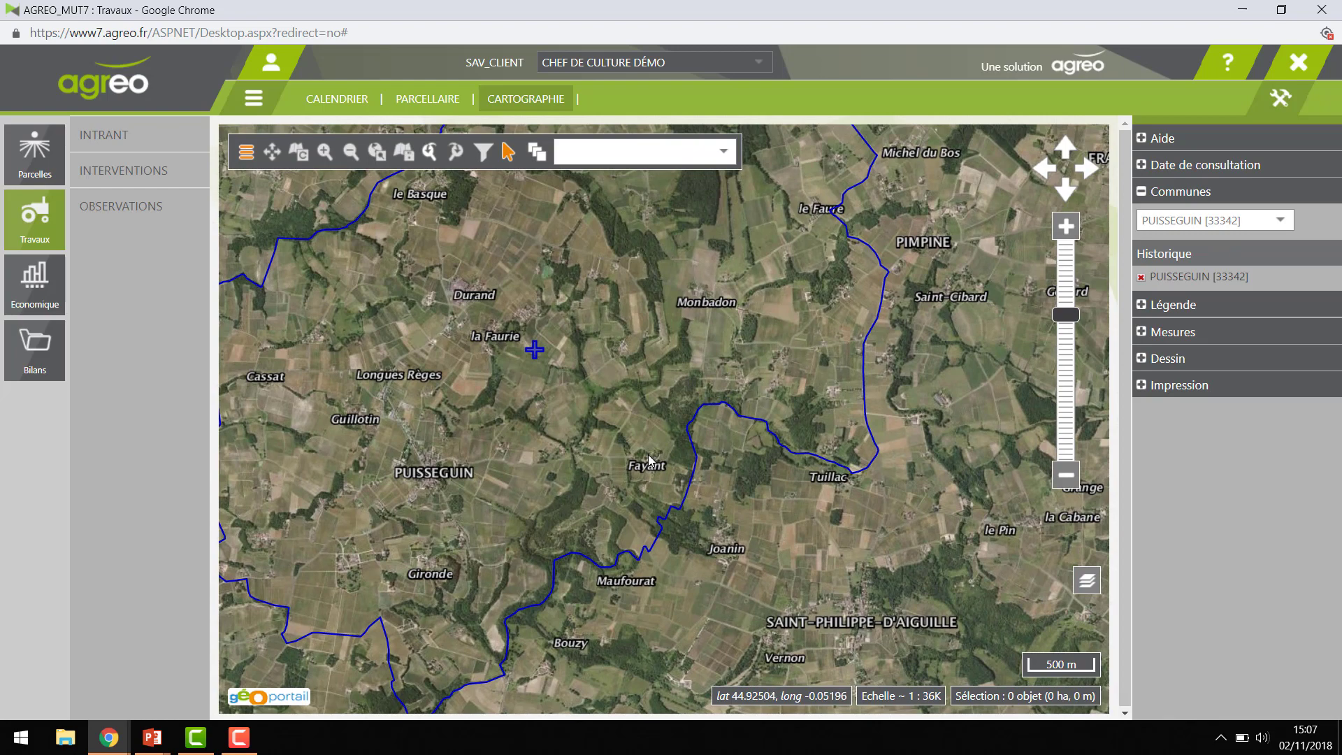
{"action": "scroll", "coordinate": [649, 454], "scroll_direction": "up", "scroll_amount": 1}
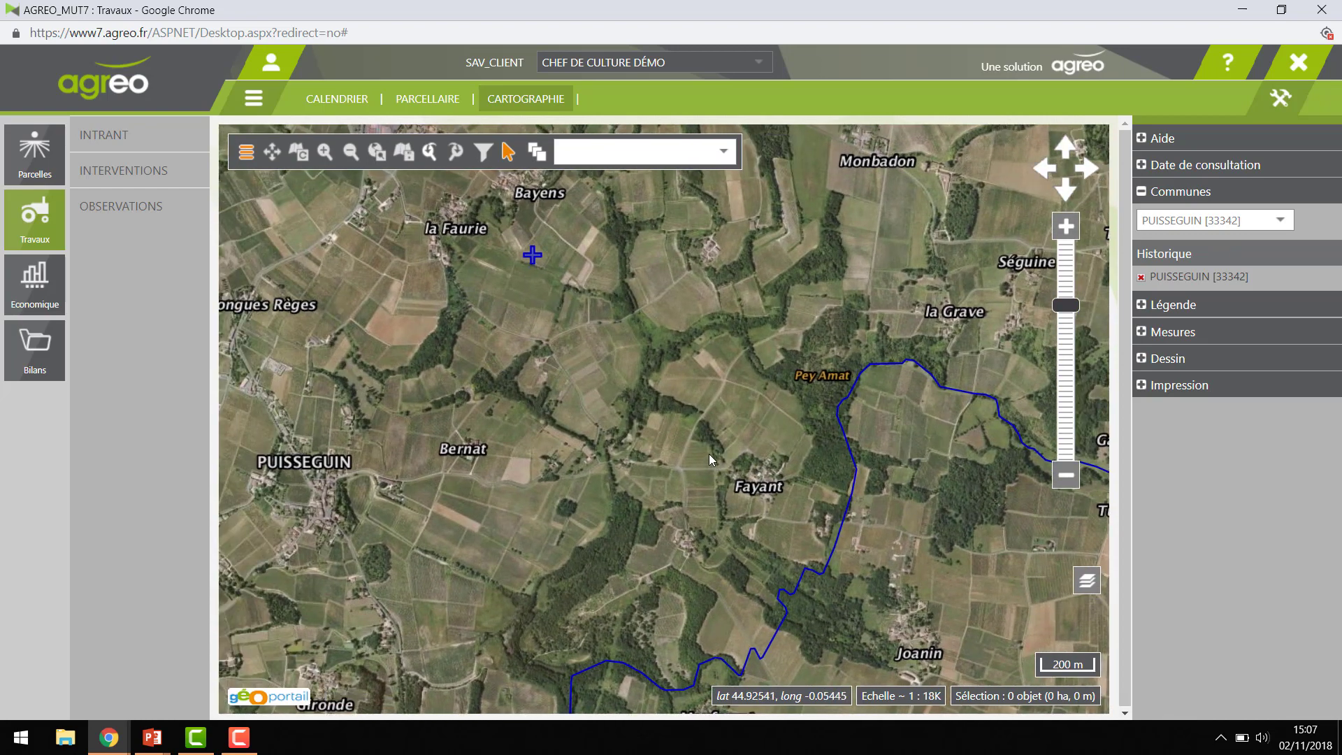
{"action": "scroll", "coordinate": [753, 442], "scroll_direction": "up", "scroll_amount": 1}
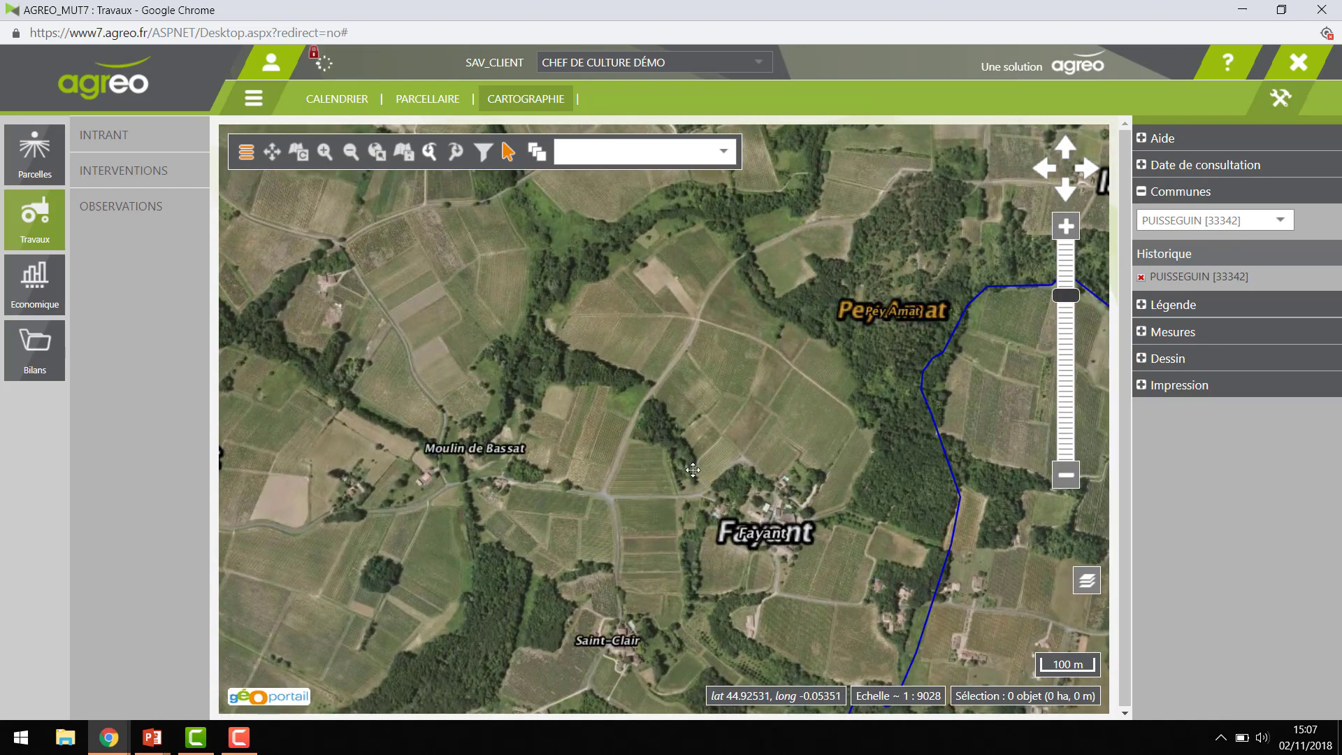
{"action": "left_click_drag", "start_coordinate": [668, 427], "coordinate": [615, 360]}
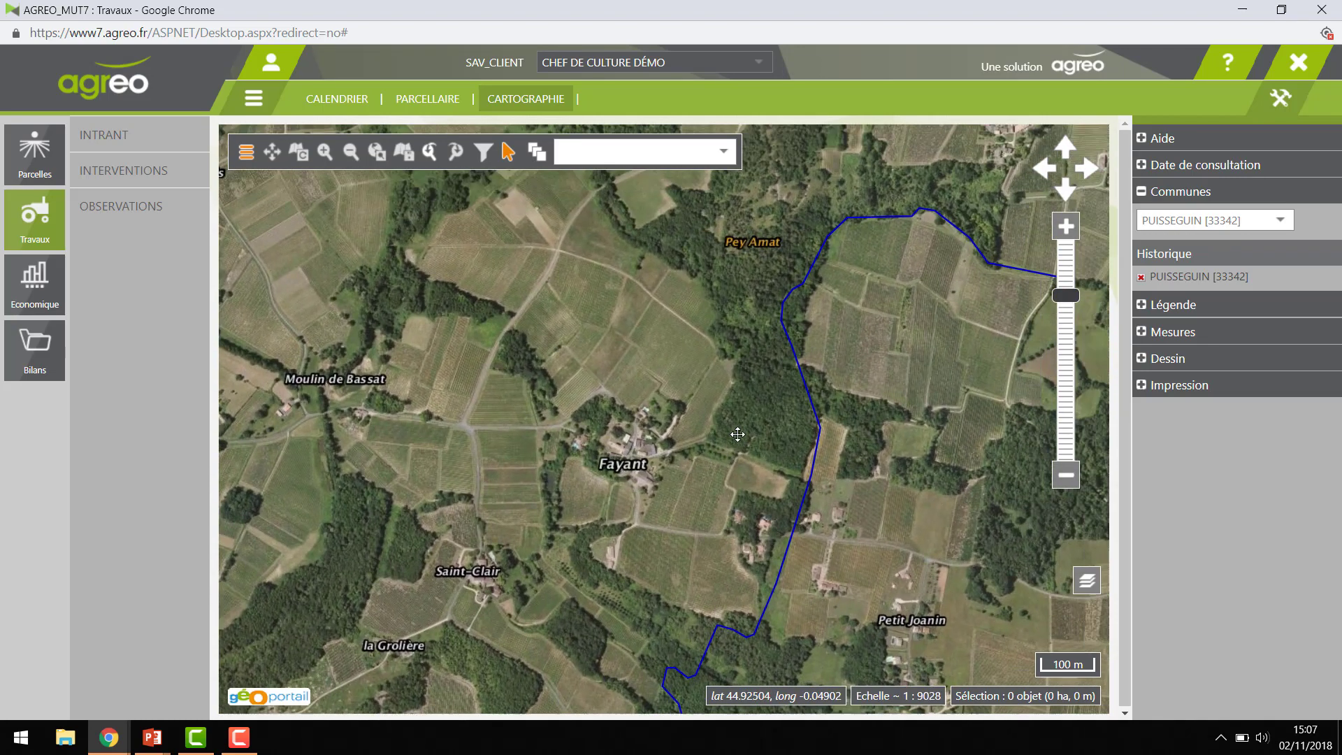
{"action": "left_click_drag", "start_coordinate": [737, 435], "coordinate": [784, 455]}
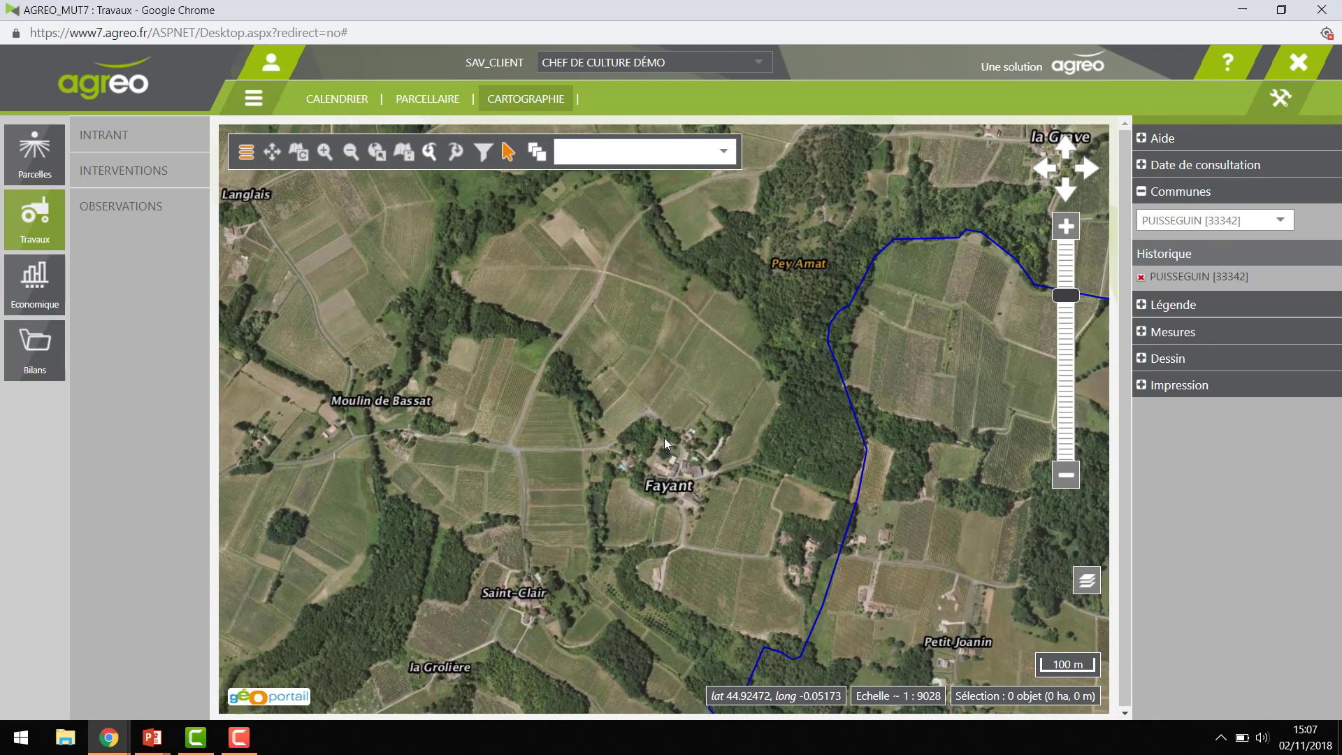
{"action": "left_click_drag", "start_coordinate": [740, 393], "coordinate": [866, 379]}
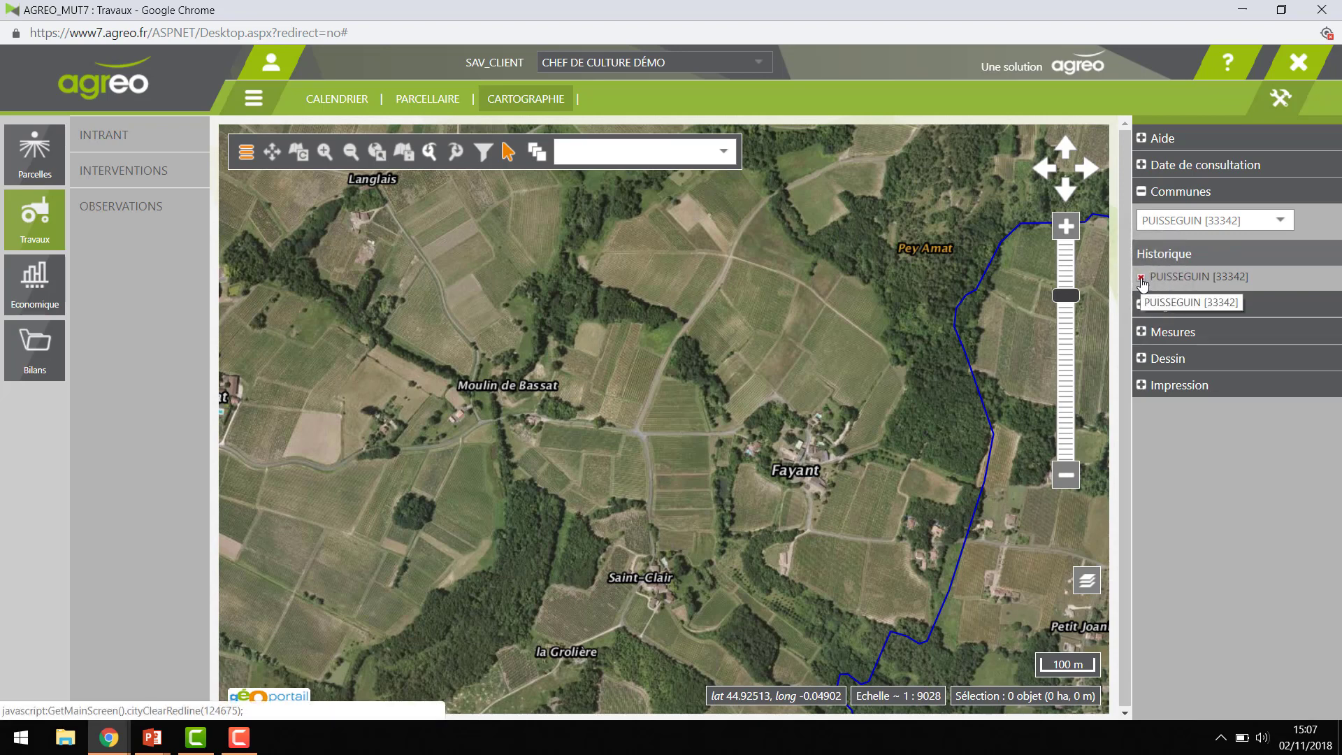
- Remove the Puisseguin outline from the commune history and open the legend in place of the commune search
{"action": "left_click", "coordinate": [1142, 280]}
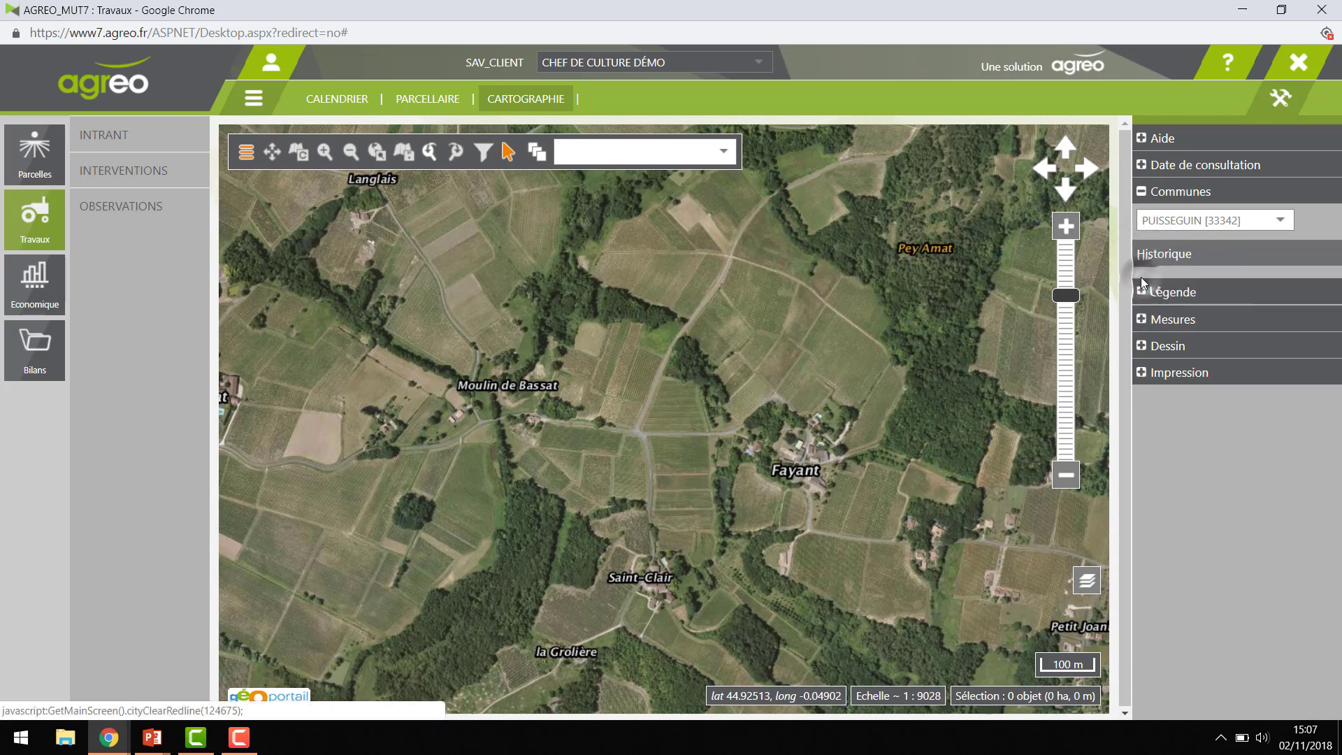
{"action": "left_click", "coordinate": [1147, 198]}
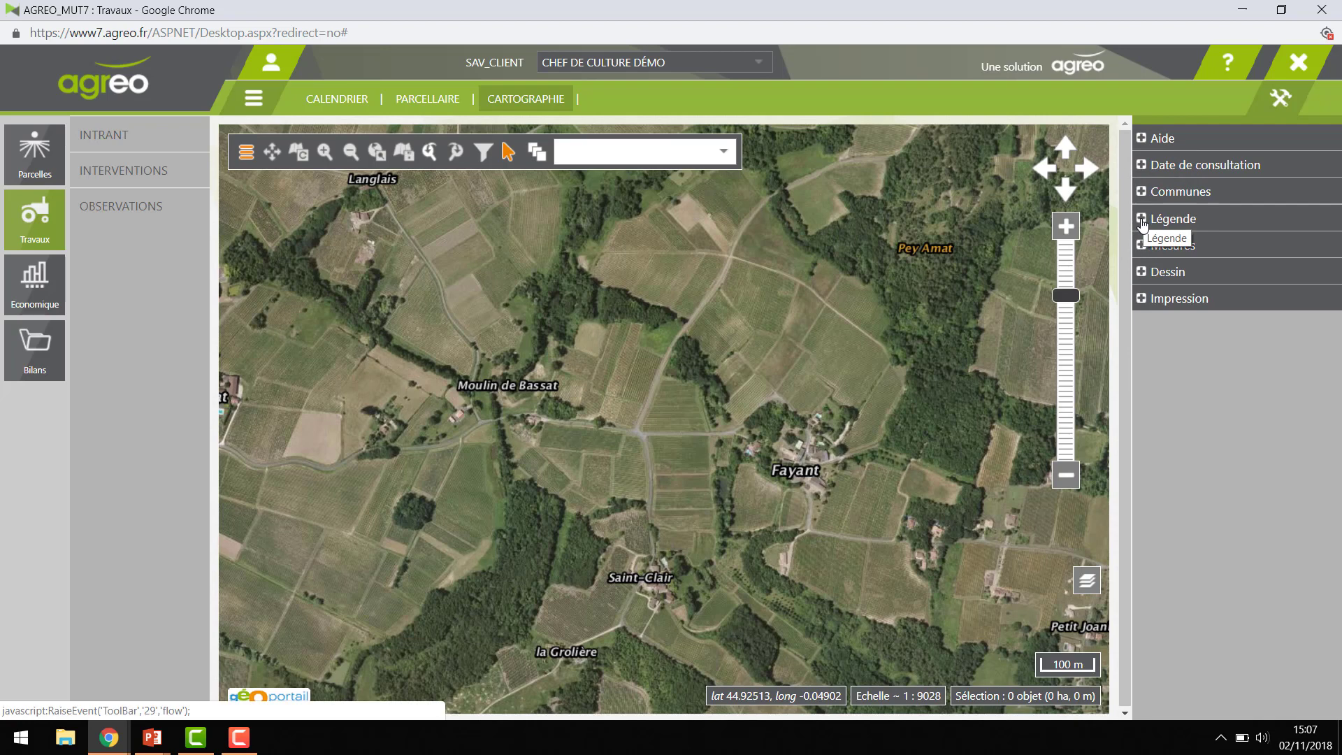
{"action": "left_click", "coordinate": [1143, 222]}
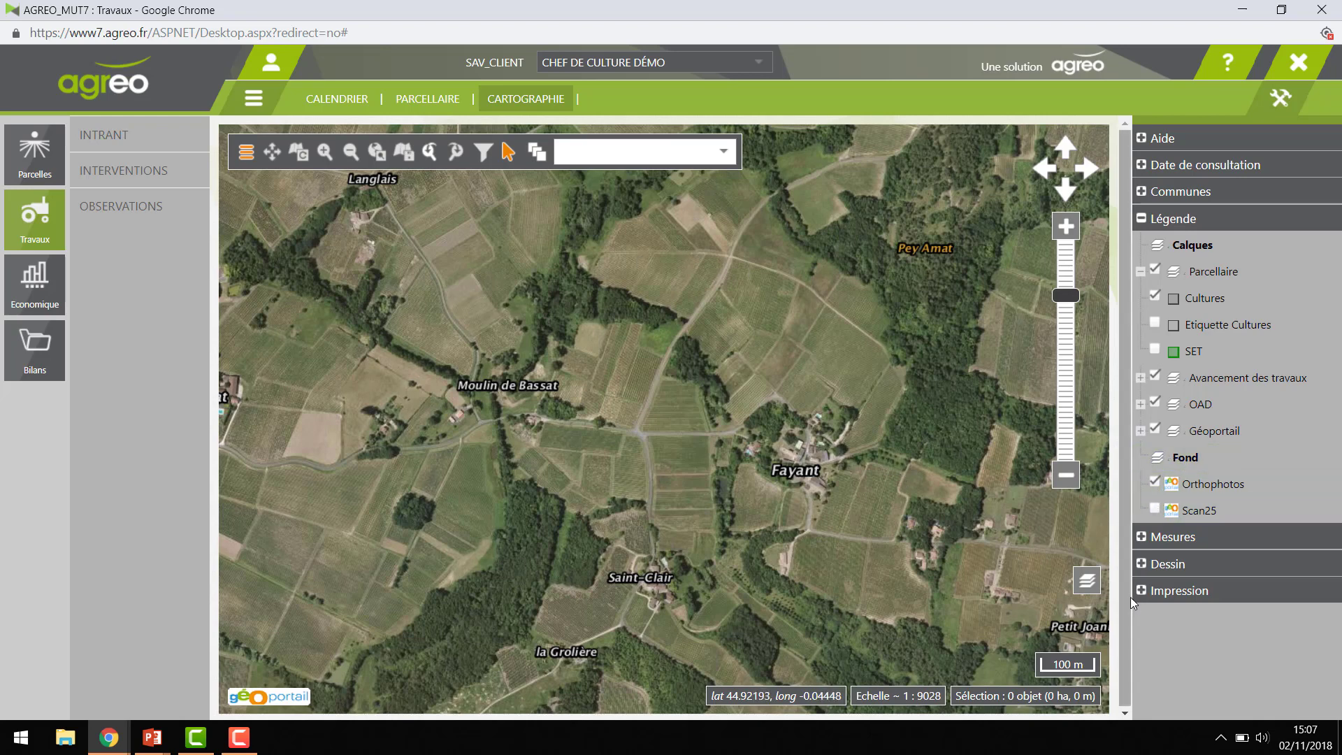
- Try the Scan25 background around Fayant at several scales and return to the Orthophotos background
{"action": "left_click", "coordinate": [1155, 509]}
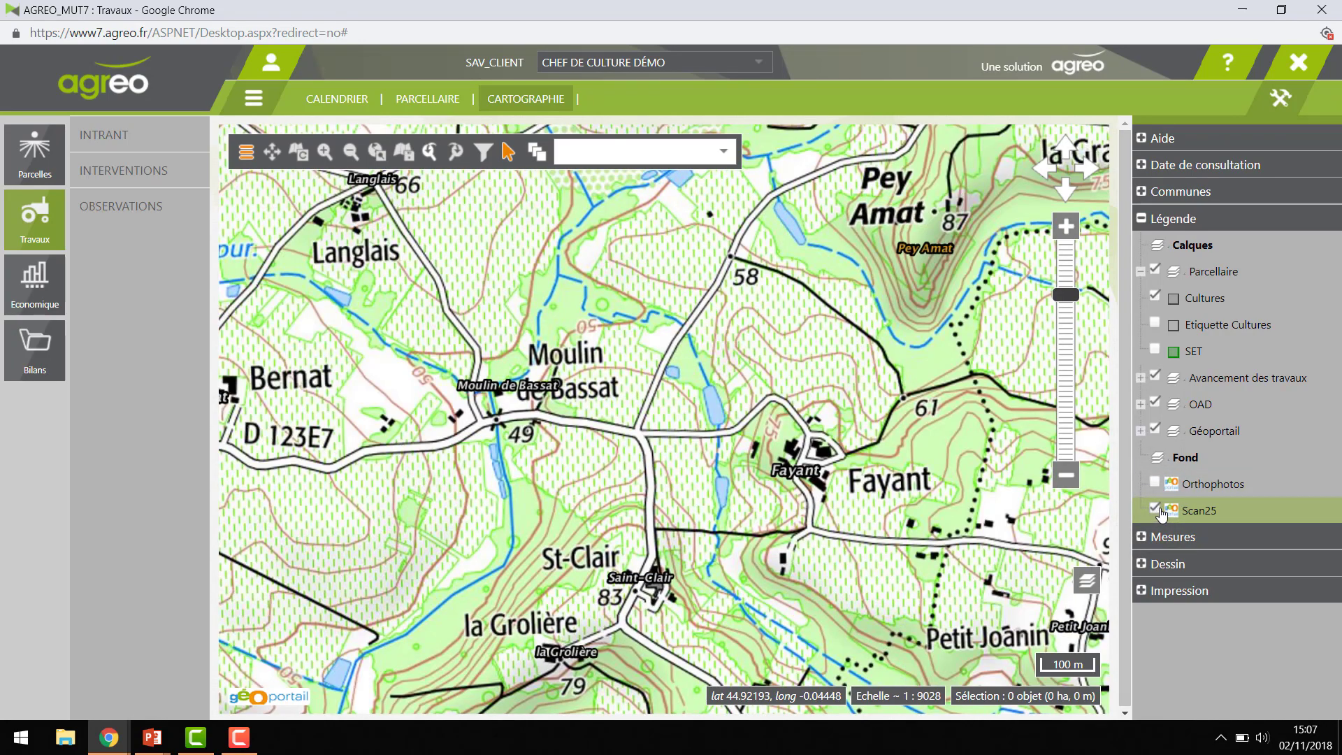
{"action": "scroll", "coordinate": [558, 503], "scroll_direction": "down", "scroll_amount": 1}
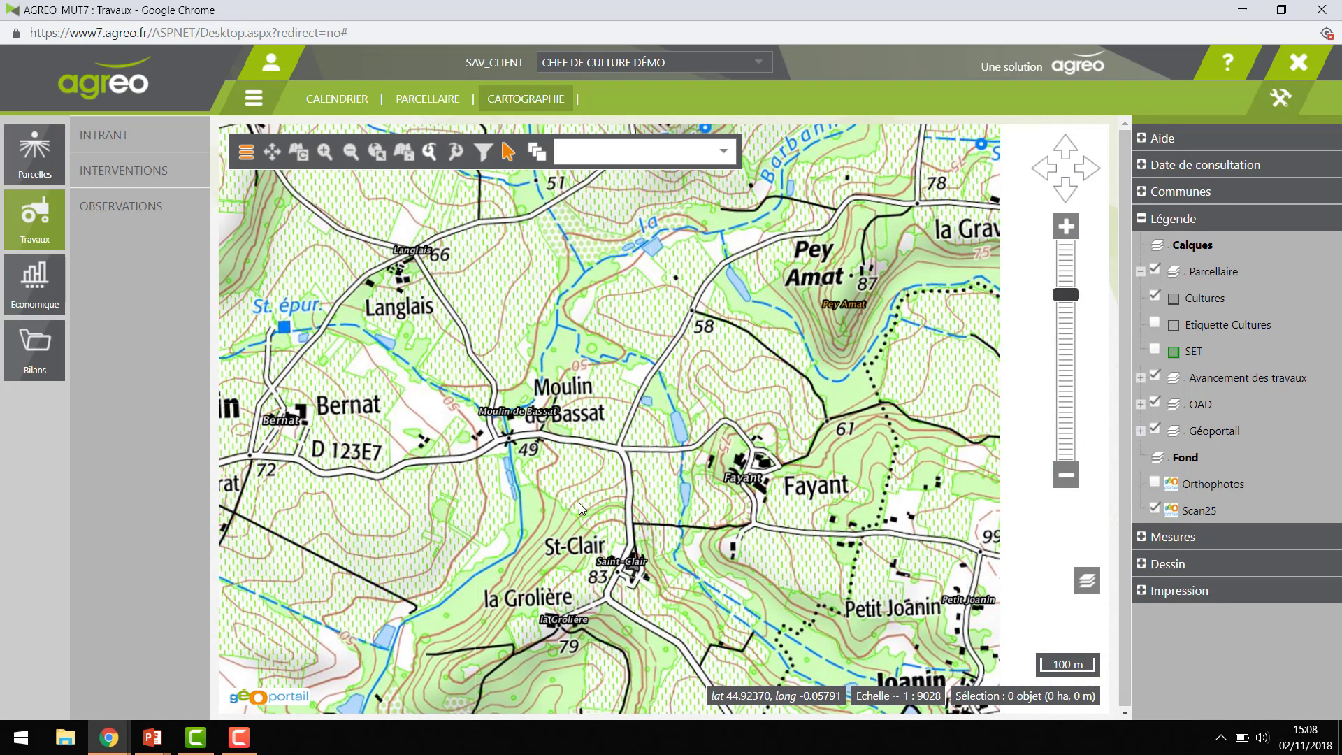
{"action": "scroll", "coordinate": [690, 496], "scroll_direction": "down", "scroll_amount": 1}
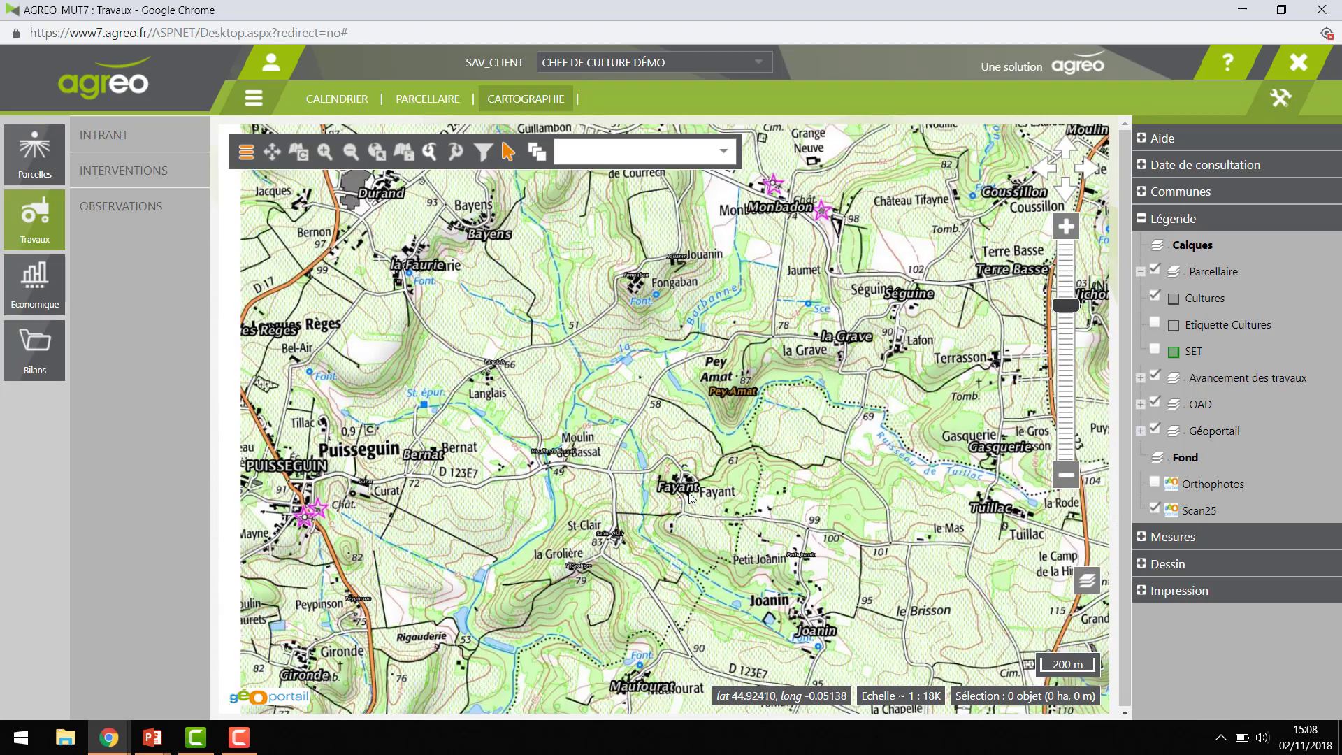
{"action": "scroll", "coordinate": [689, 497], "scroll_direction": "down", "scroll_amount": 1}
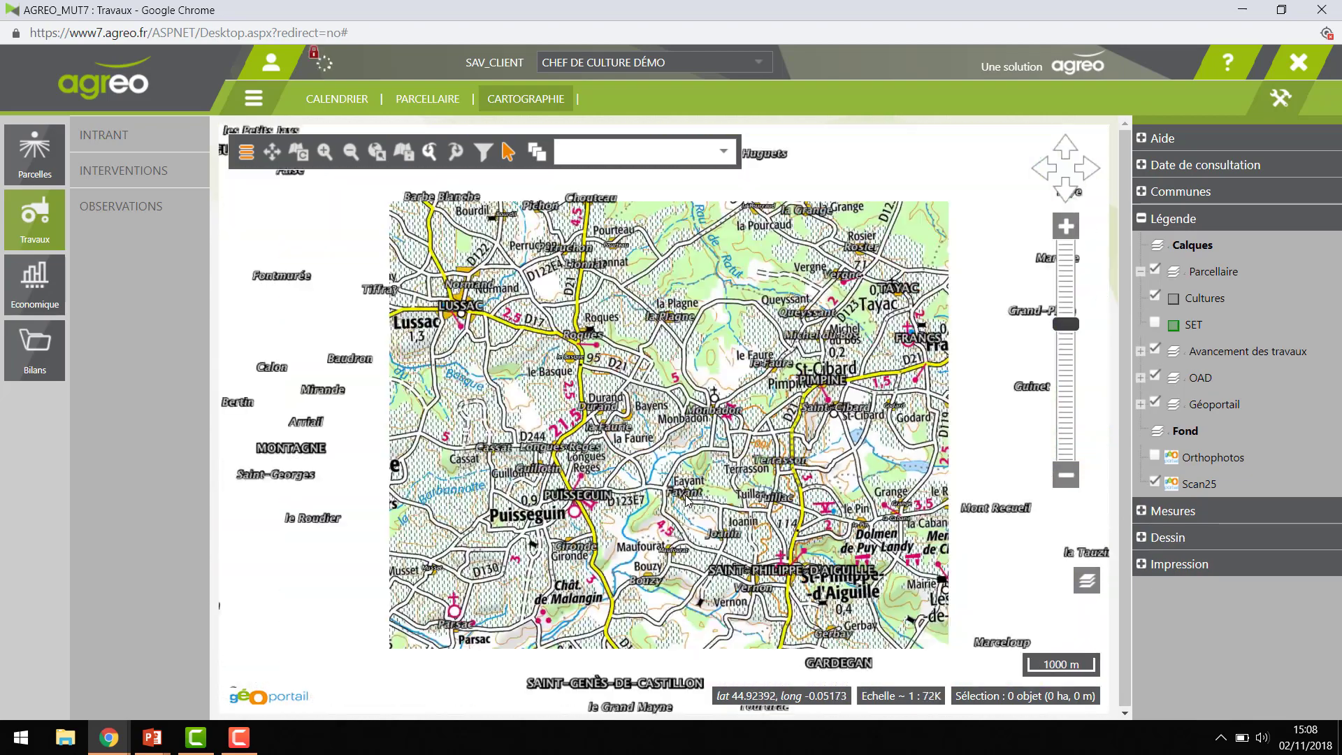
{"action": "scroll", "coordinate": [688, 499], "scroll_direction": "down", "scroll_amount": 1}
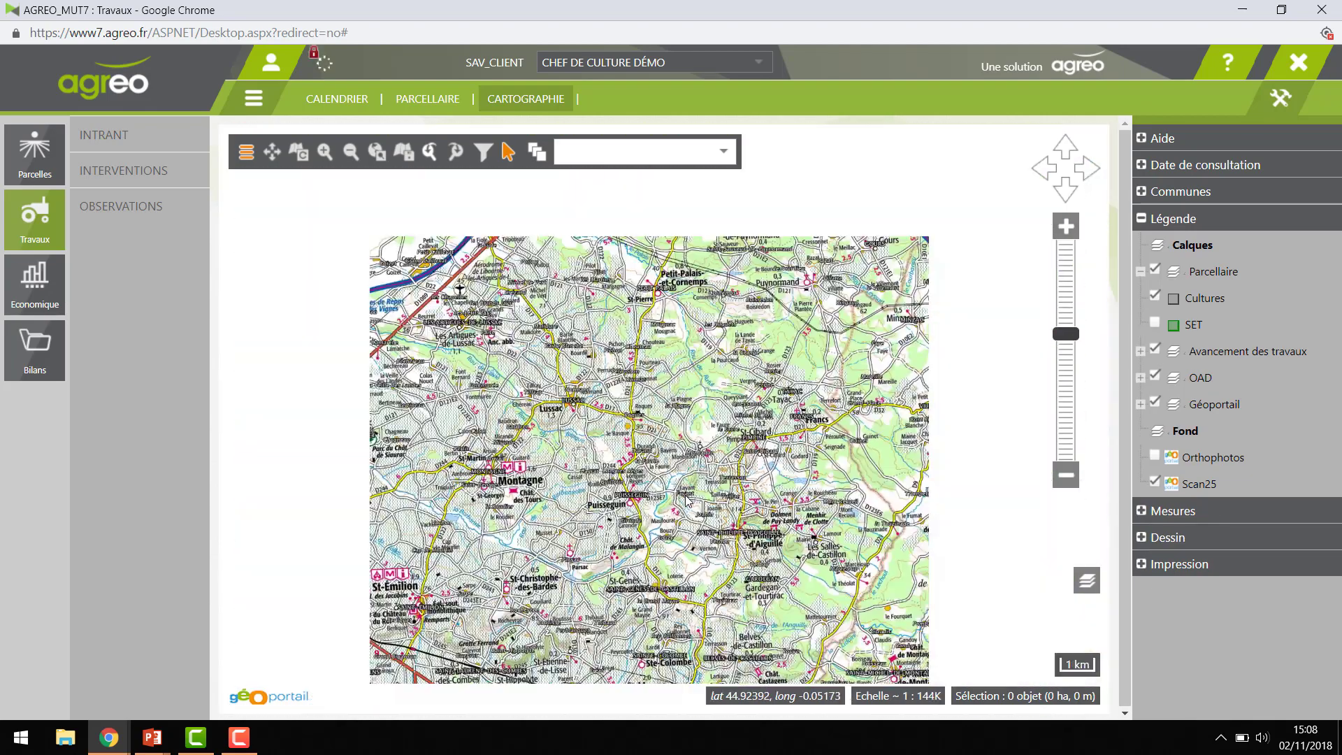
{"action": "scroll", "coordinate": [686, 501], "scroll_direction": "up", "scroll_amount": 2}
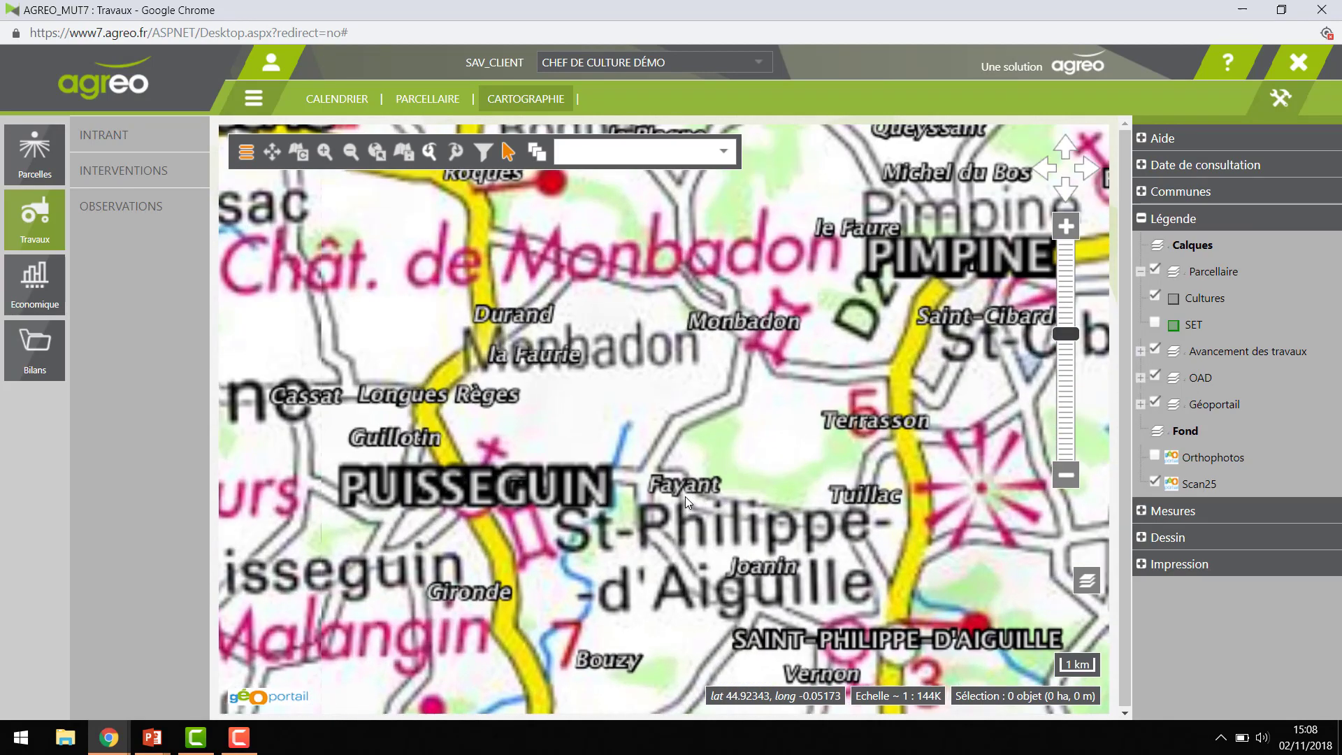
{"action": "scroll", "coordinate": [687, 502], "scroll_direction": "up", "scroll_amount": 2}
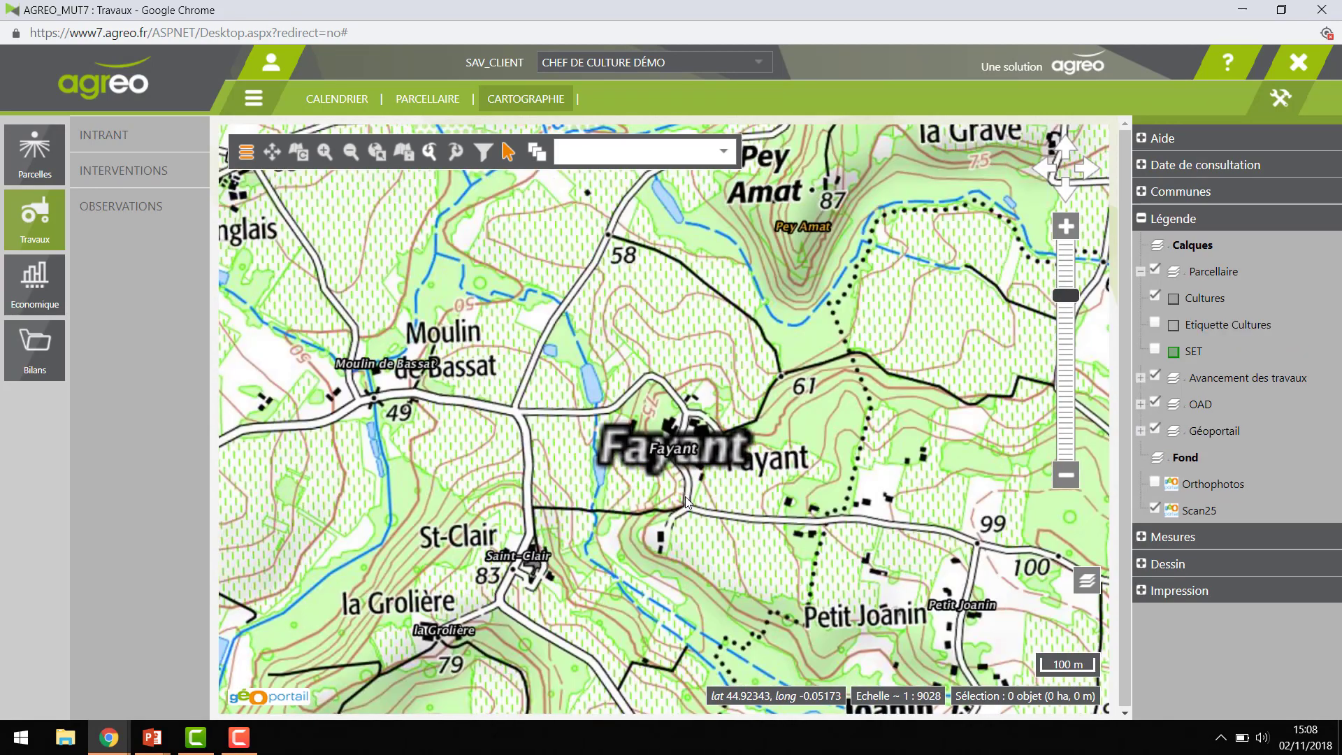
{"action": "scroll", "coordinate": [693, 452], "scroll_direction": "up", "scroll_amount": 1}
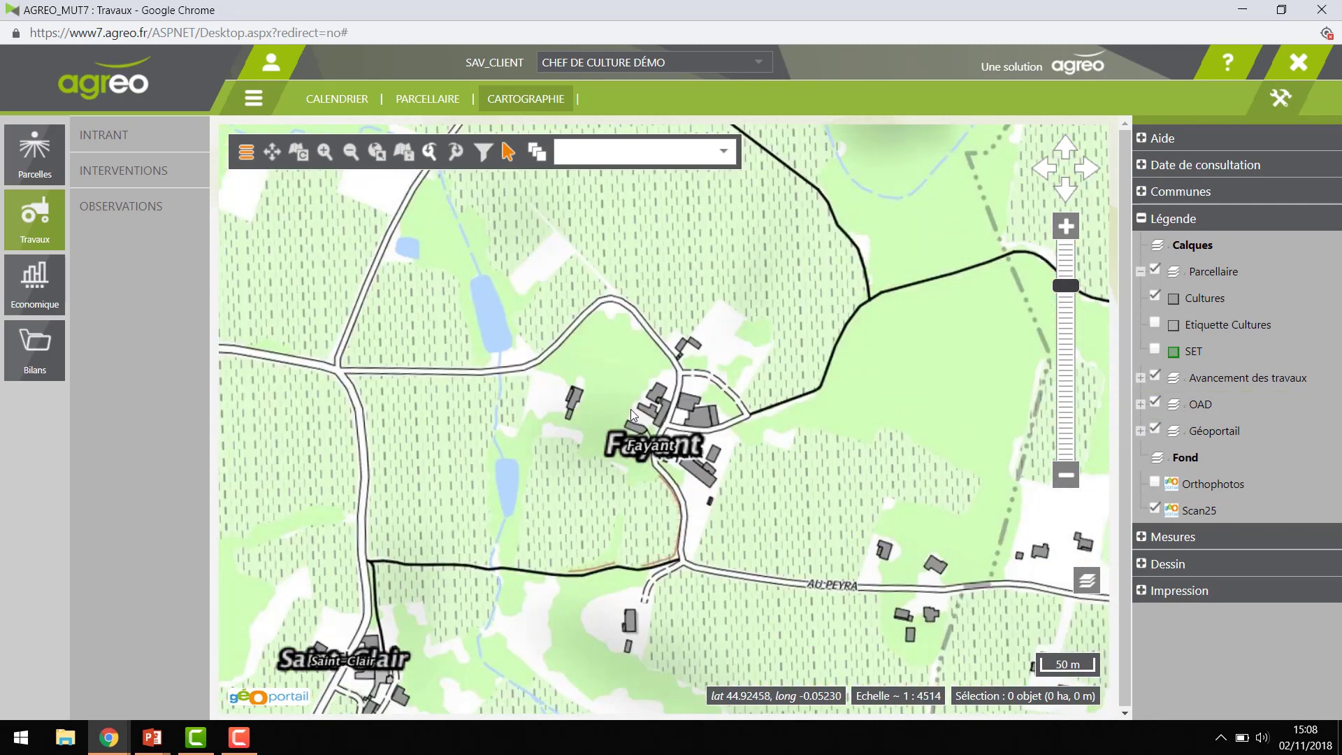
{"action": "left_click", "coordinate": [1156, 483]}
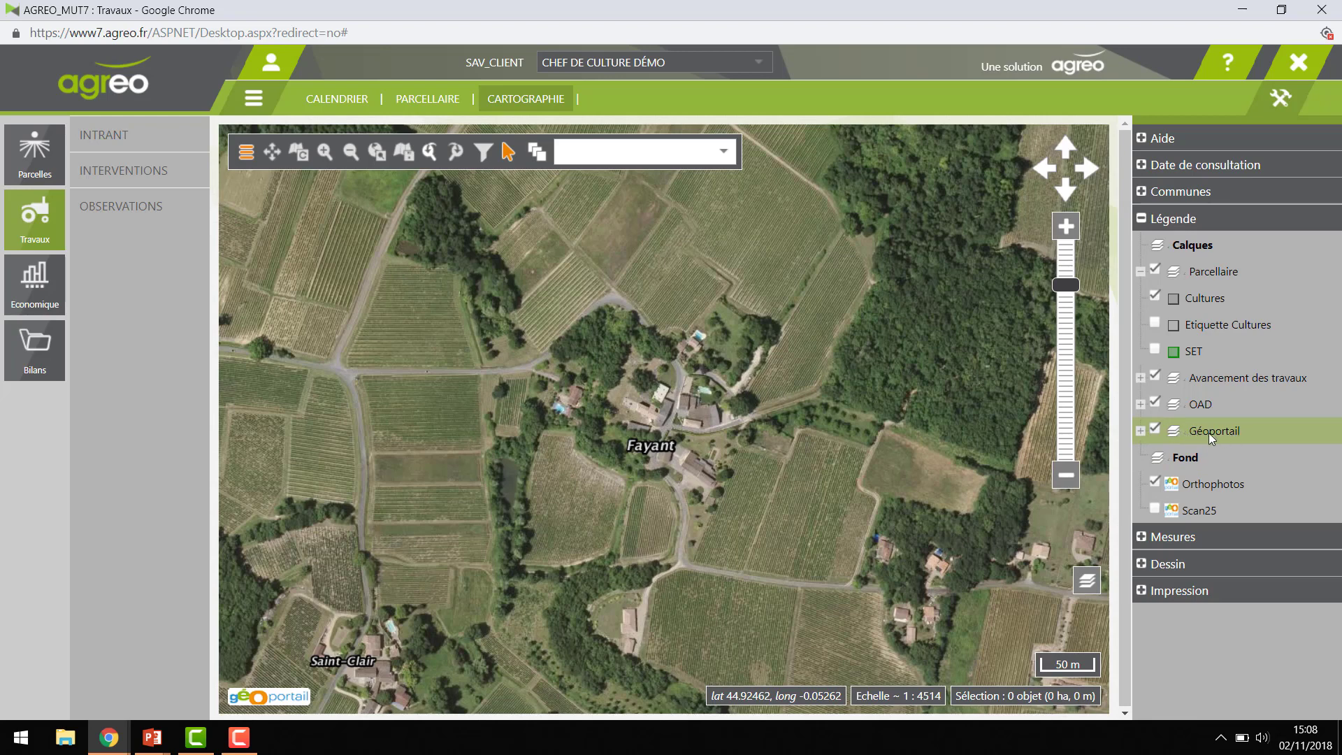
- Turn on the Réseau Hydrographique and Constructions layers of the Géoportail group
{"action": "left_click", "coordinate": [1141, 432]}
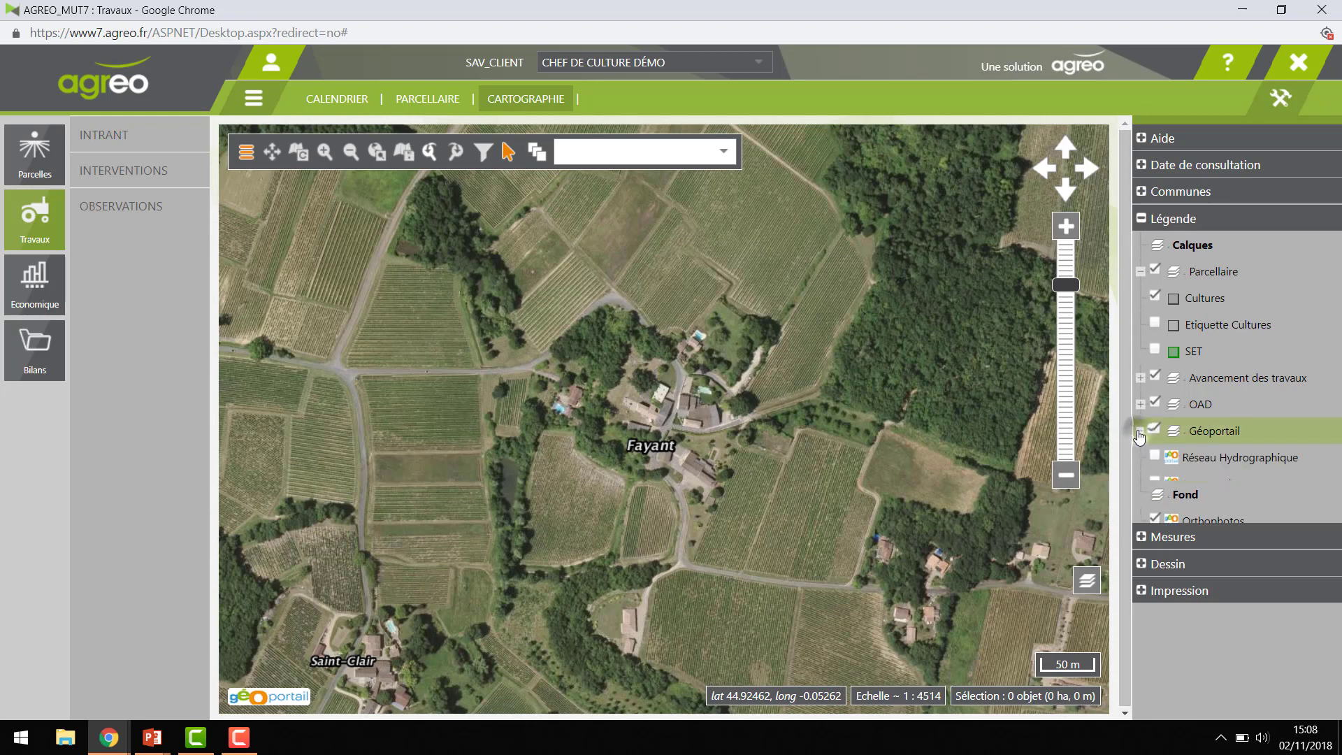
{"action": "scroll", "coordinate": [1183, 416], "scroll_direction": "down", "scroll_amount": 1}
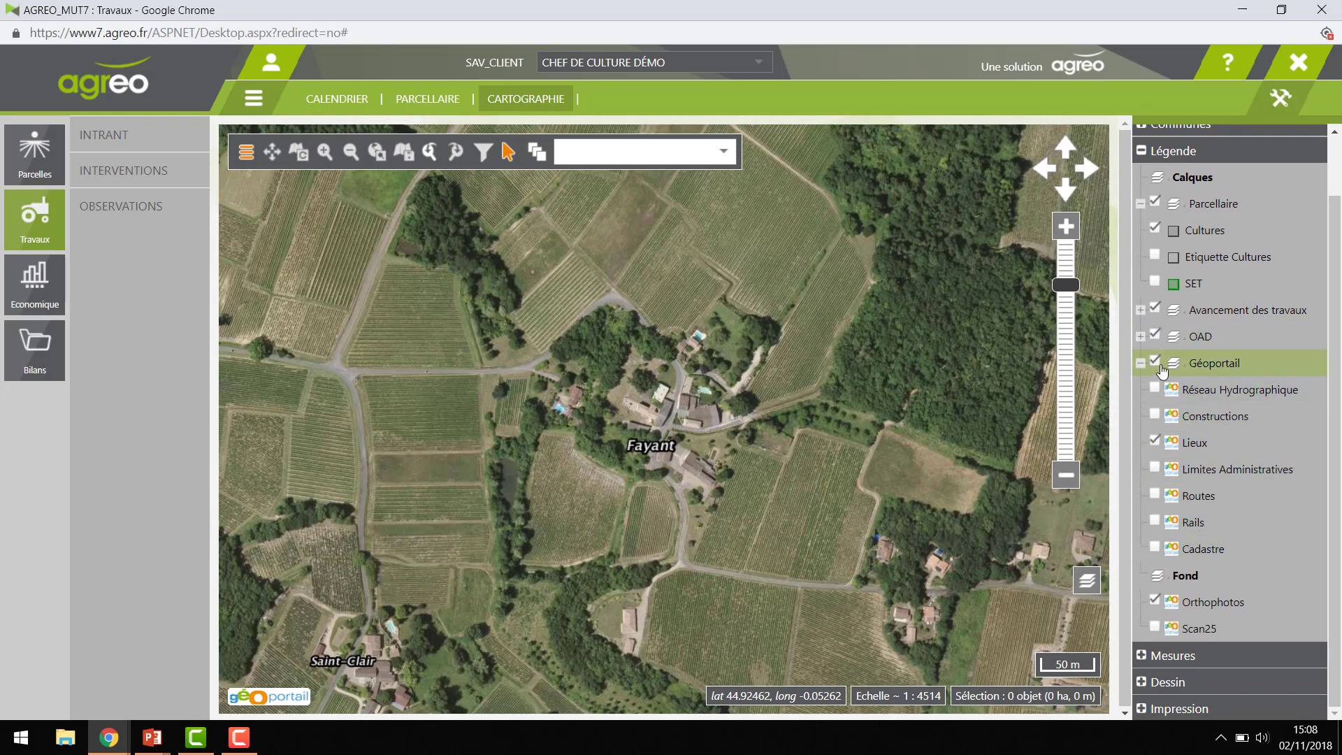
{"action": "left_click", "coordinate": [1156, 390]}
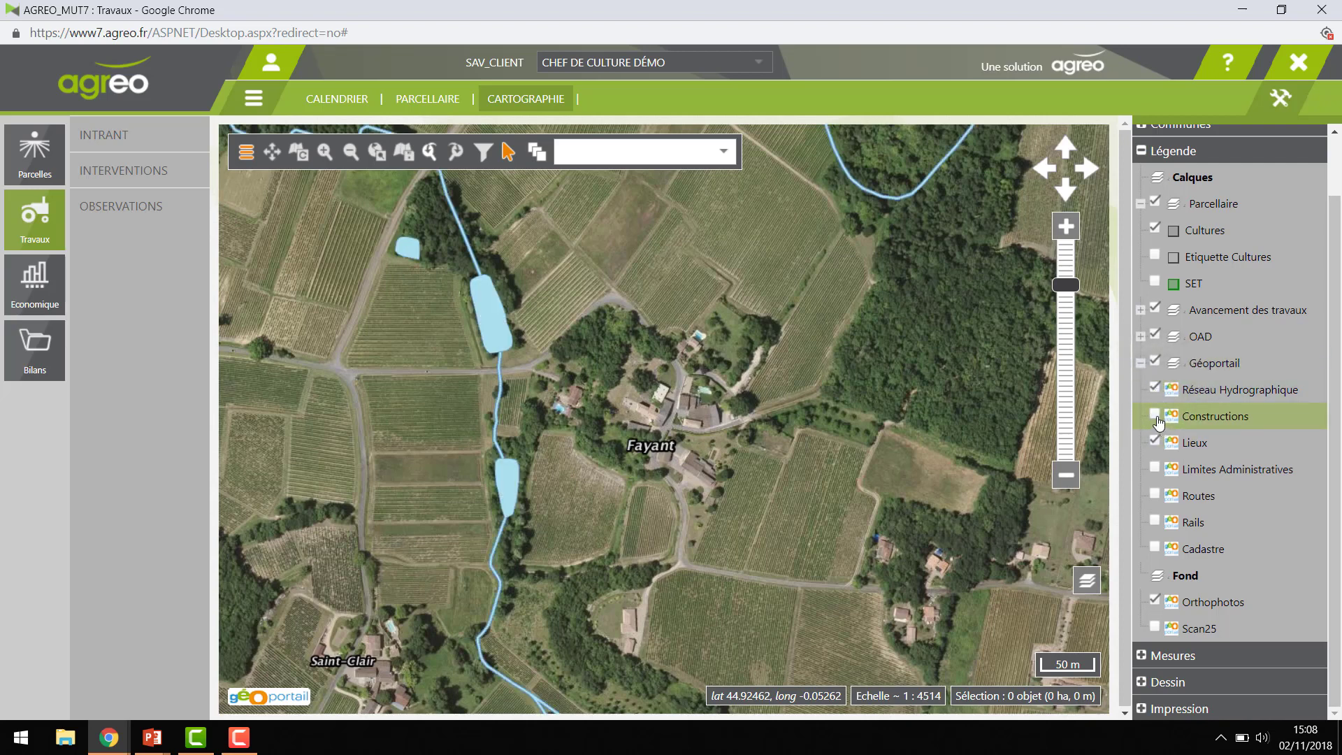
{"action": "left_click", "coordinate": [1156, 418]}
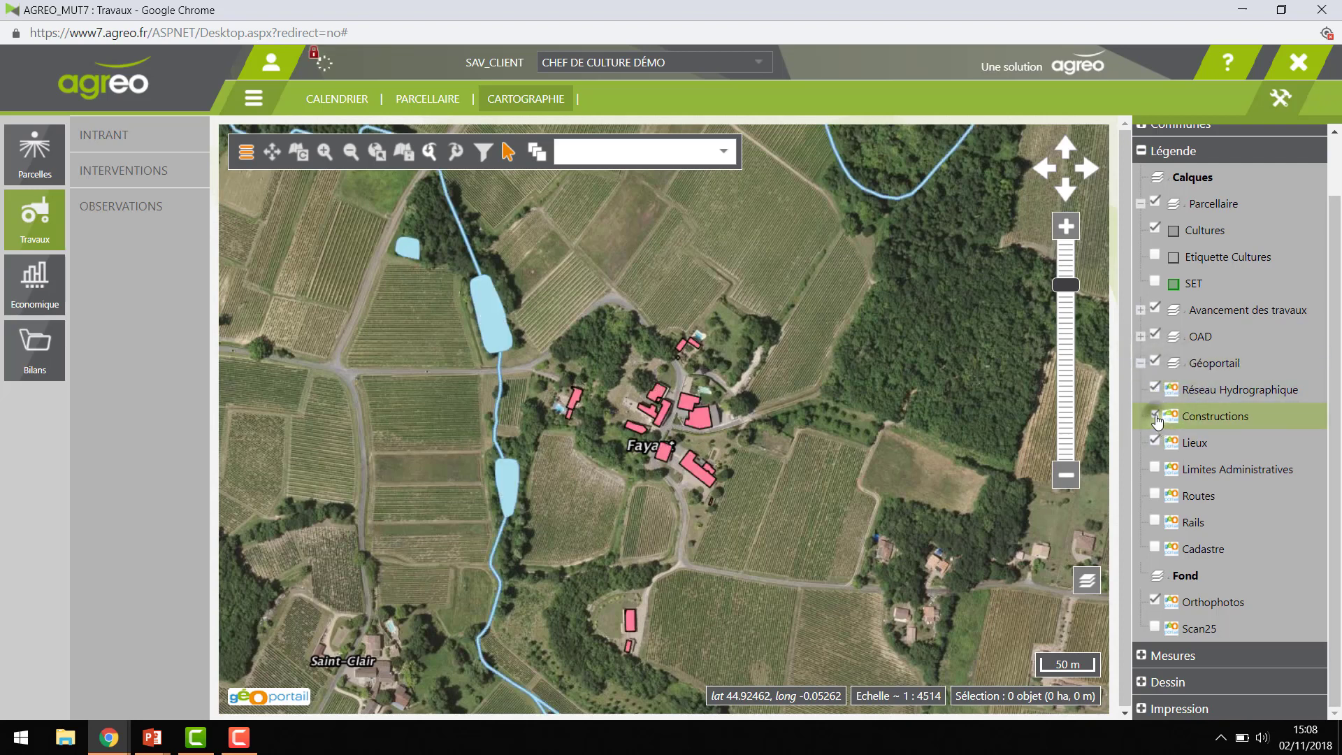
- Turn on the Limites Administratives, Routes and Cadastre layers of the Géoportail group
{"action": "left_click", "coordinate": [1155, 469]}
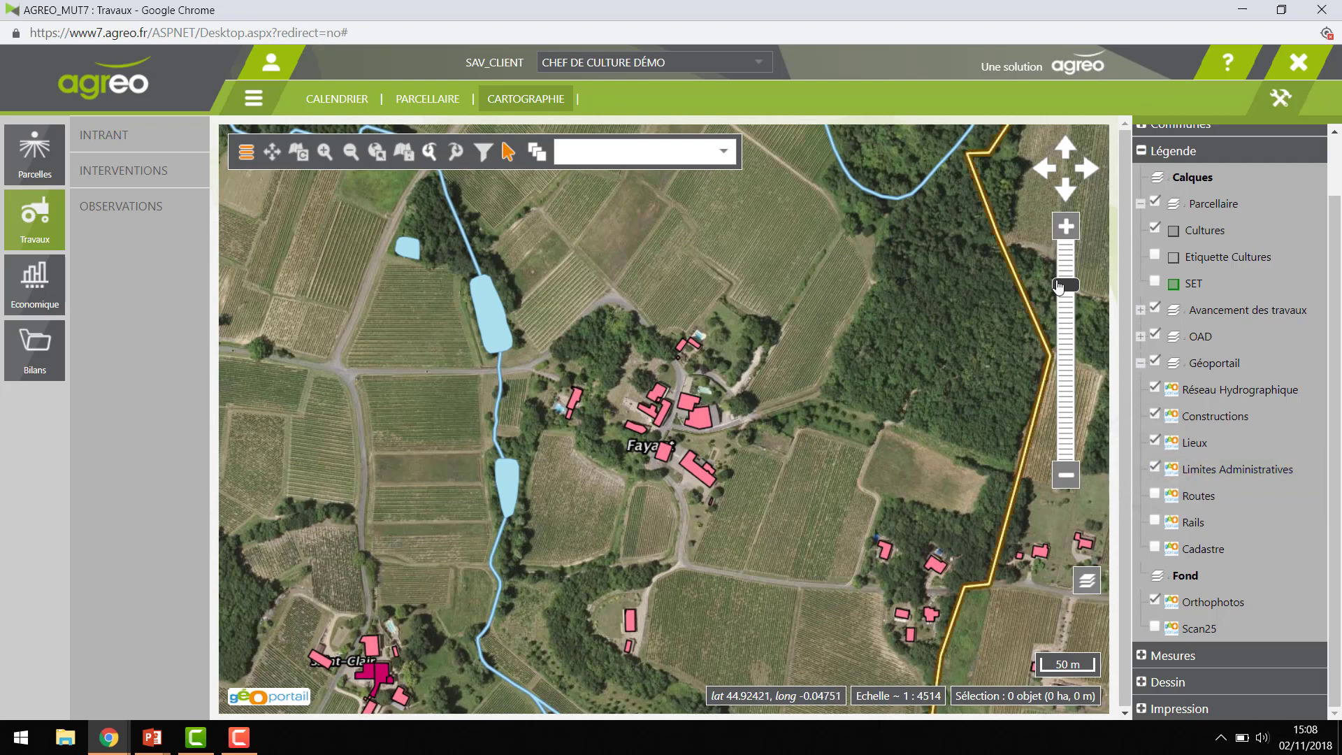
{"action": "left_click", "coordinate": [1155, 498]}
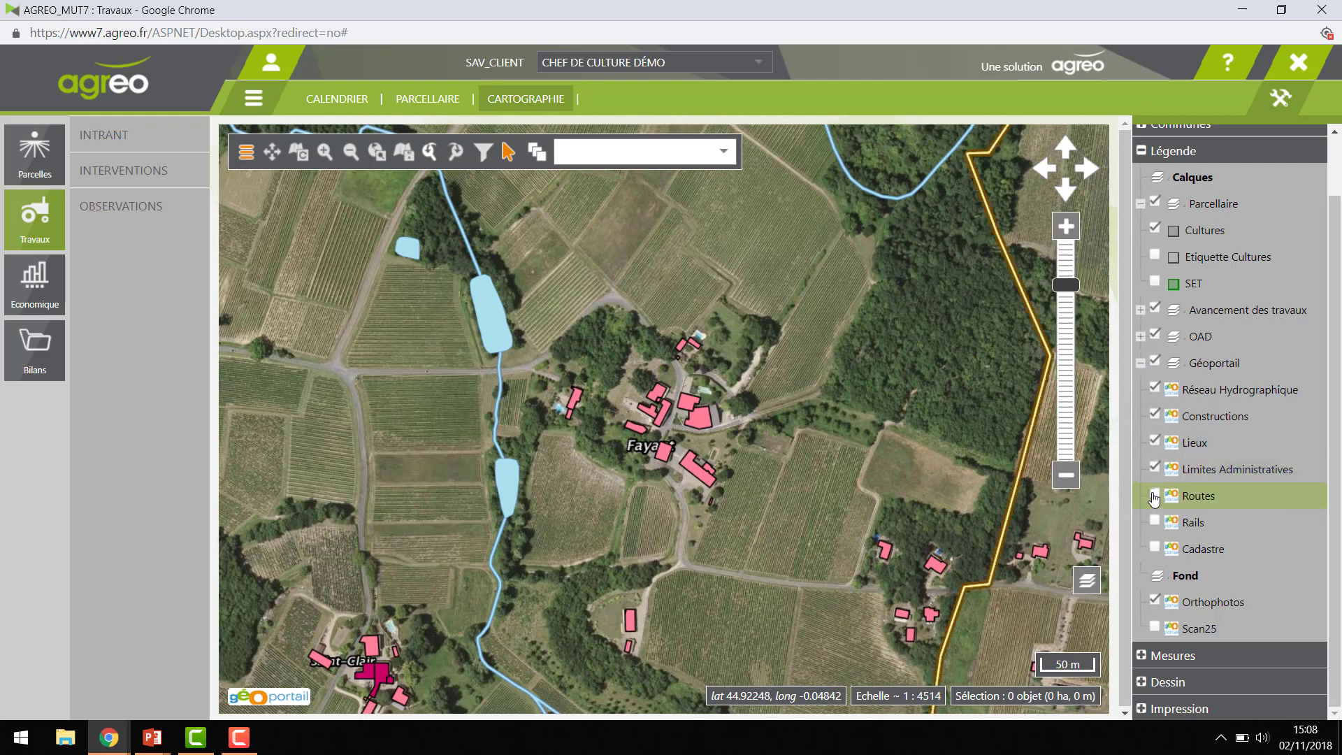
{"action": "left_click", "coordinate": [1155, 547]}
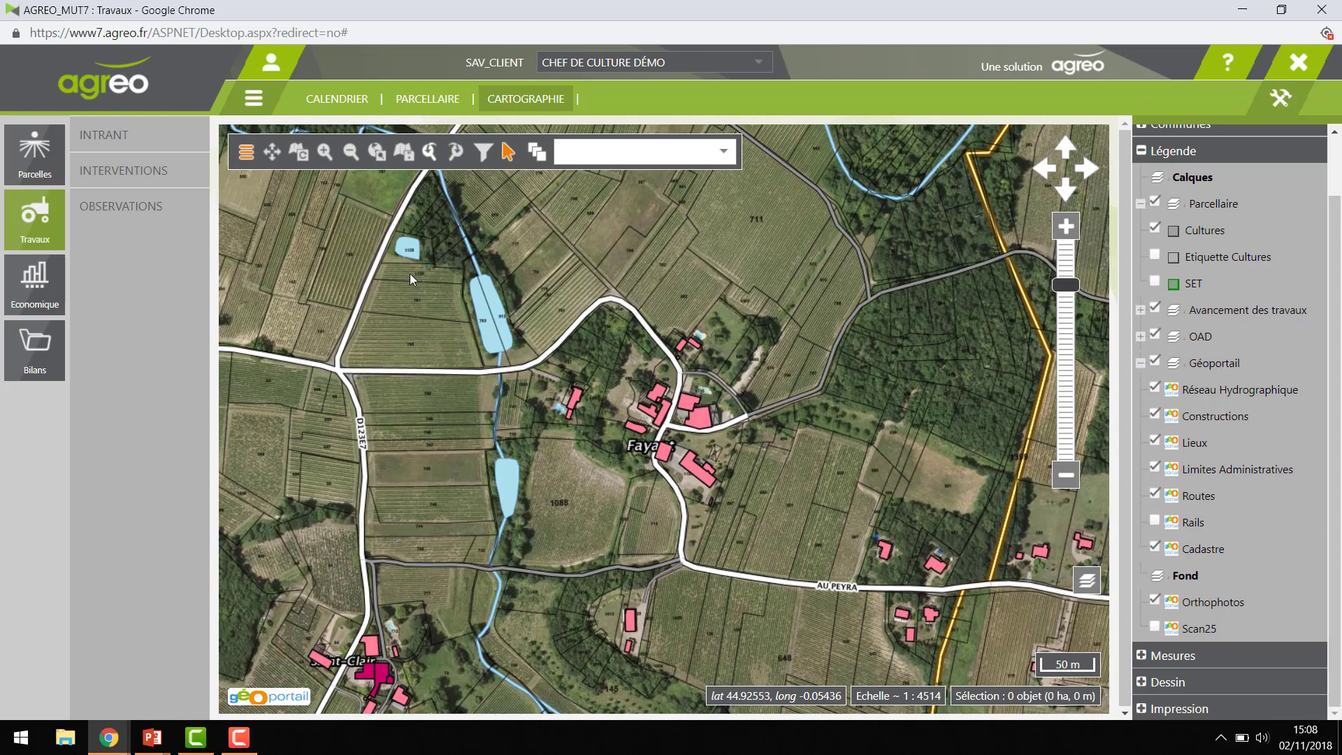
- Turn off the Limites Administratives, Routes, Lieux and Réseau Hydrographique layers around cadastral plots 761 and 762, west of Fayant
{"action": "left_click_drag", "start_coordinate": [408, 383], "coordinate": [635, 439]}
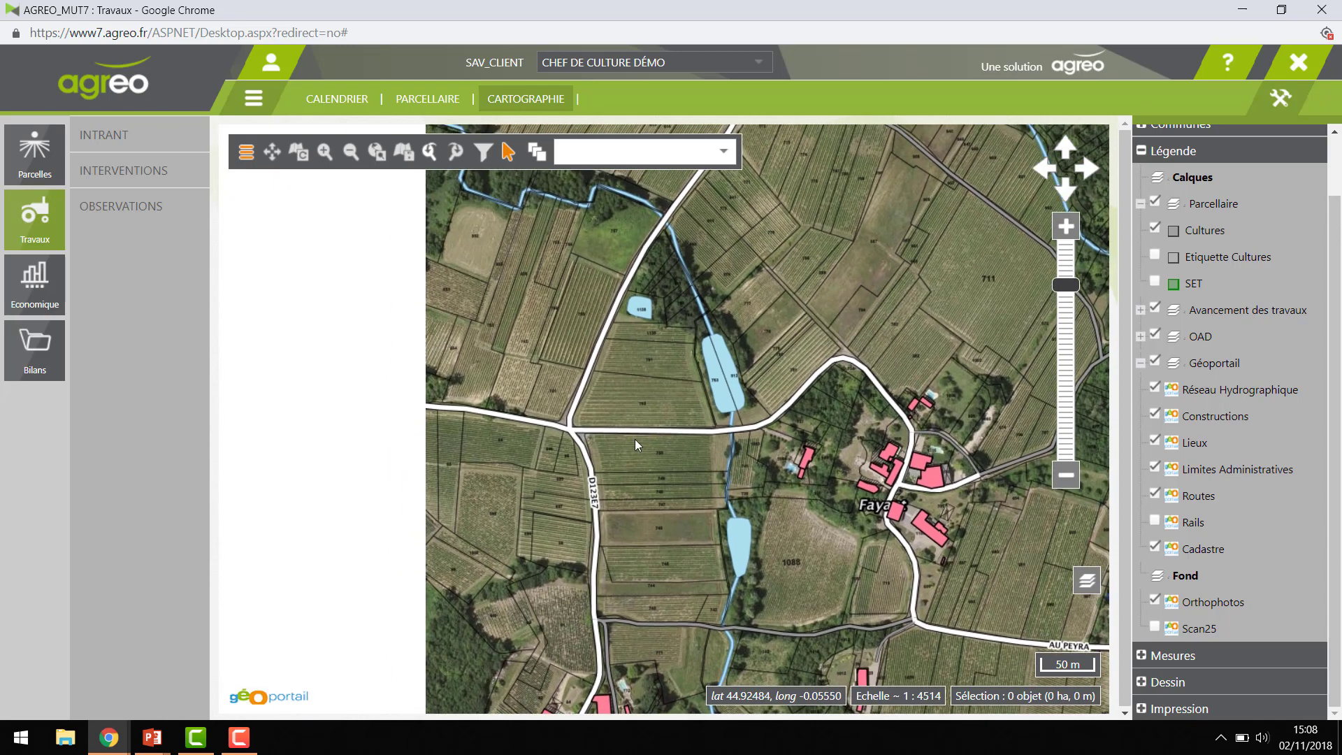
{"action": "scroll", "coordinate": [652, 392], "scroll_direction": "up", "scroll_amount": 1}
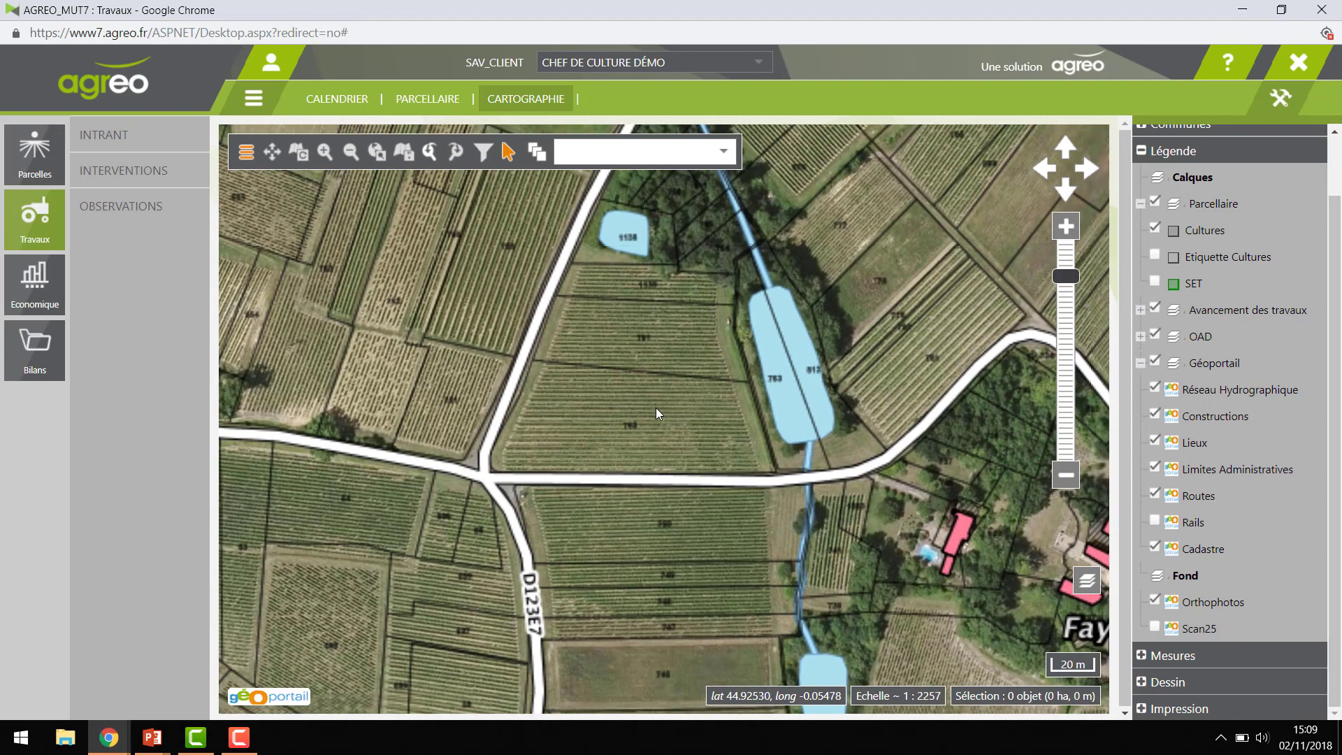
{"action": "left_click_drag", "start_coordinate": [655, 408], "coordinate": [658, 464]}
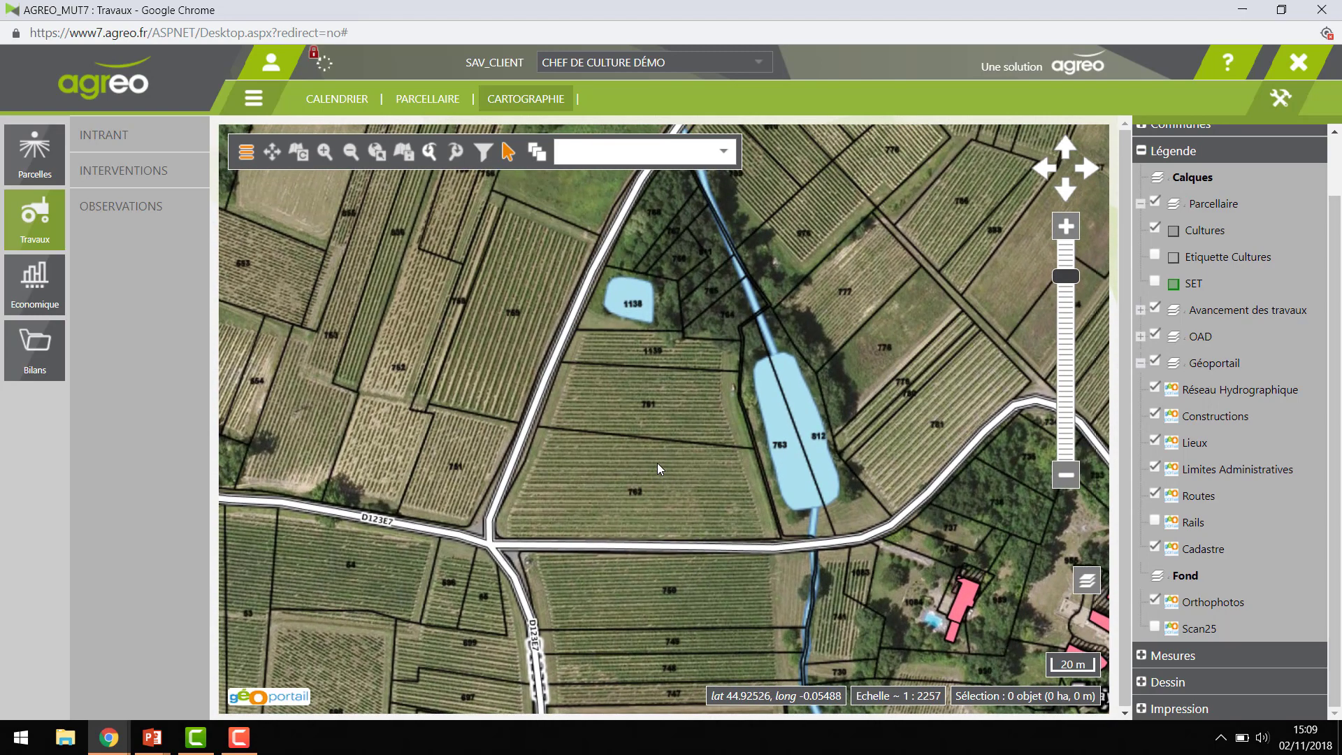
{"action": "scroll", "coordinate": [652, 459], "scroll_direction": "up", "scroll_amount": 1}
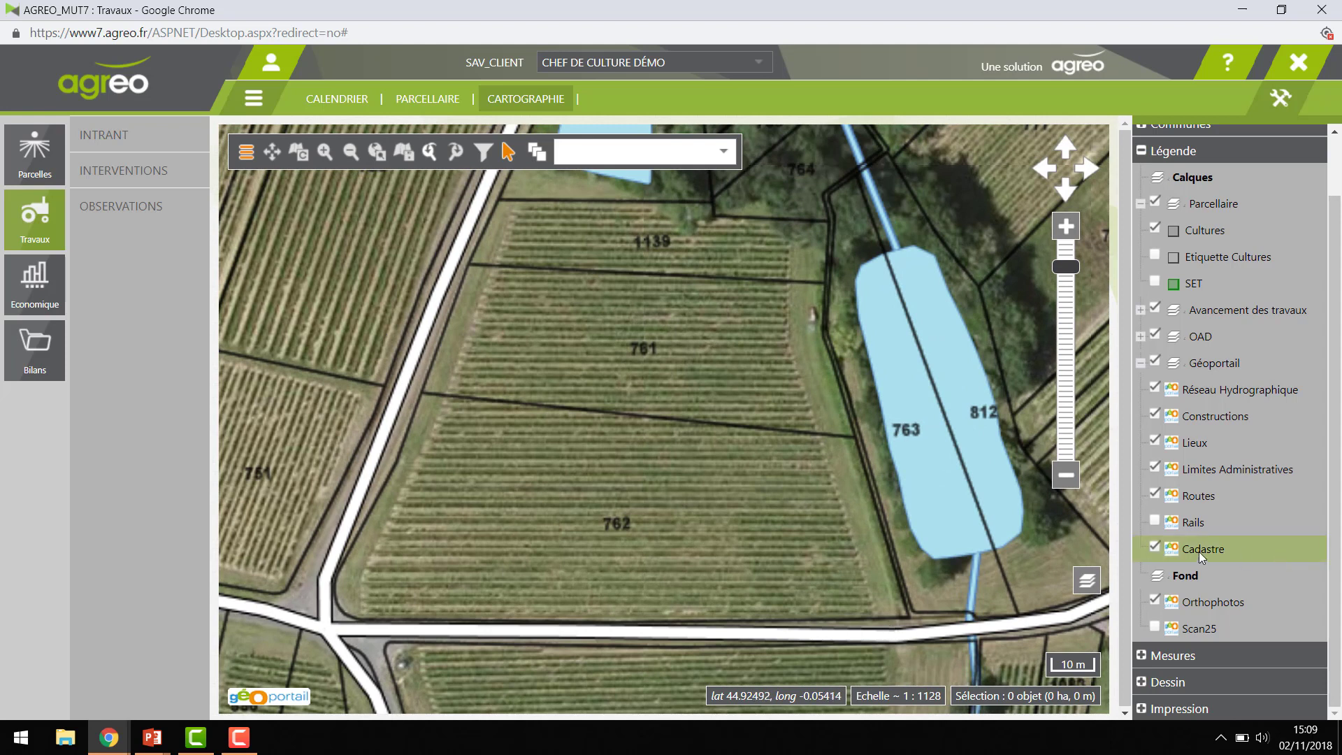
{"action": "left_click", "coordinate": [1160, 470]}
{"action": "left_click", "coordinate": [1159, 497]}
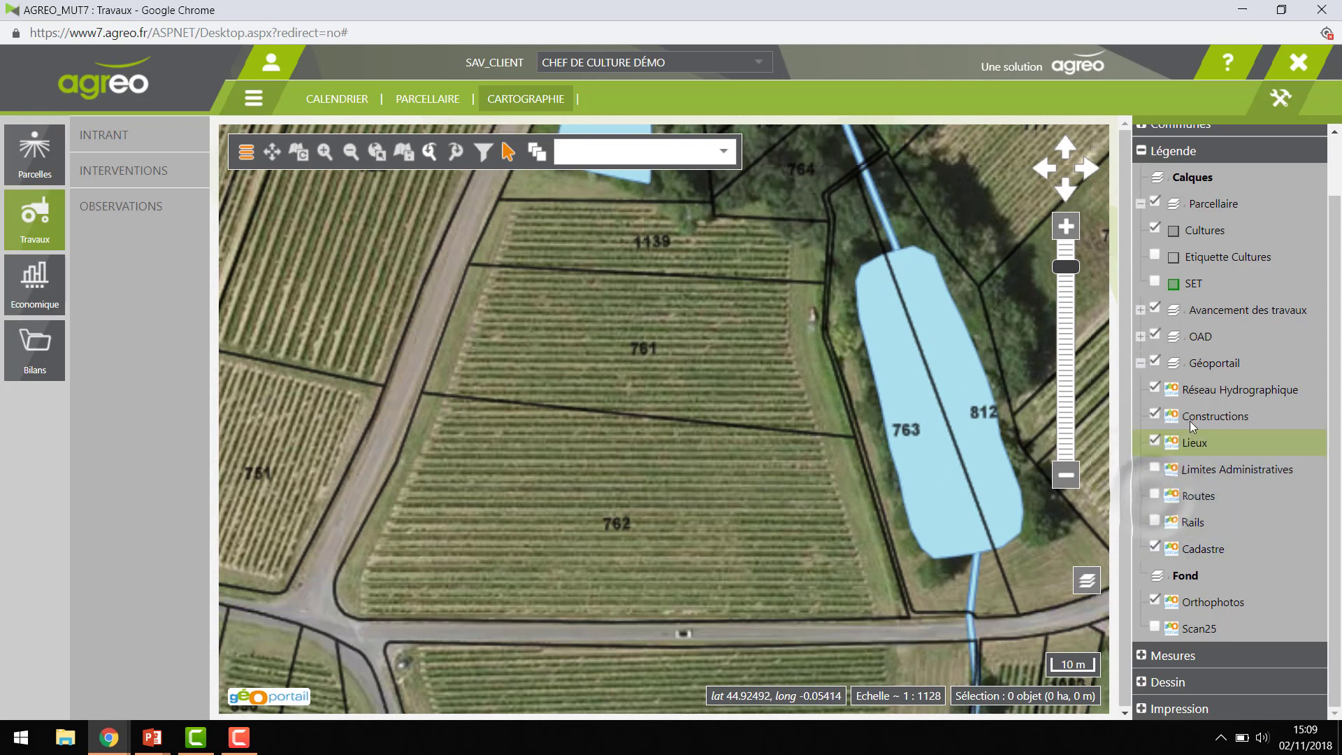
{"action": "left_click", "coordinate": [1155, 441]}
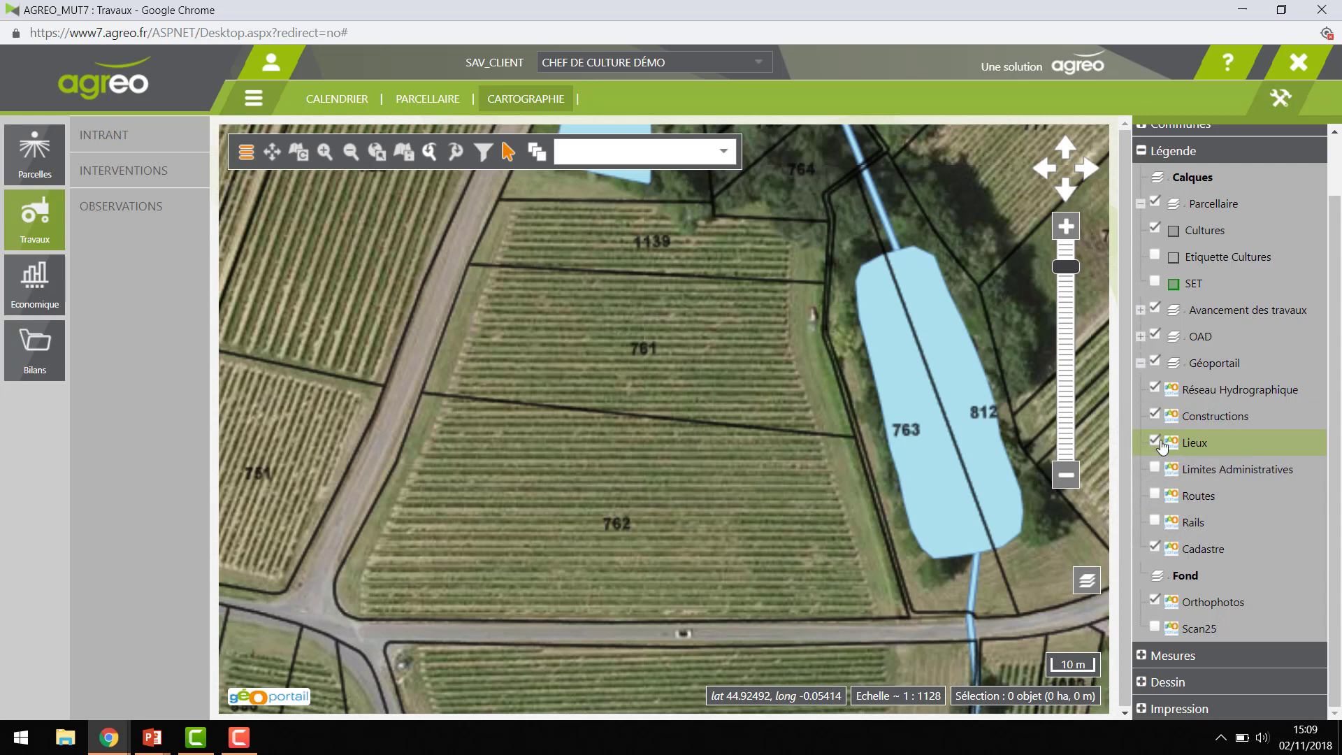
{"action": "left_click", "coordinate": [1155, 390]}
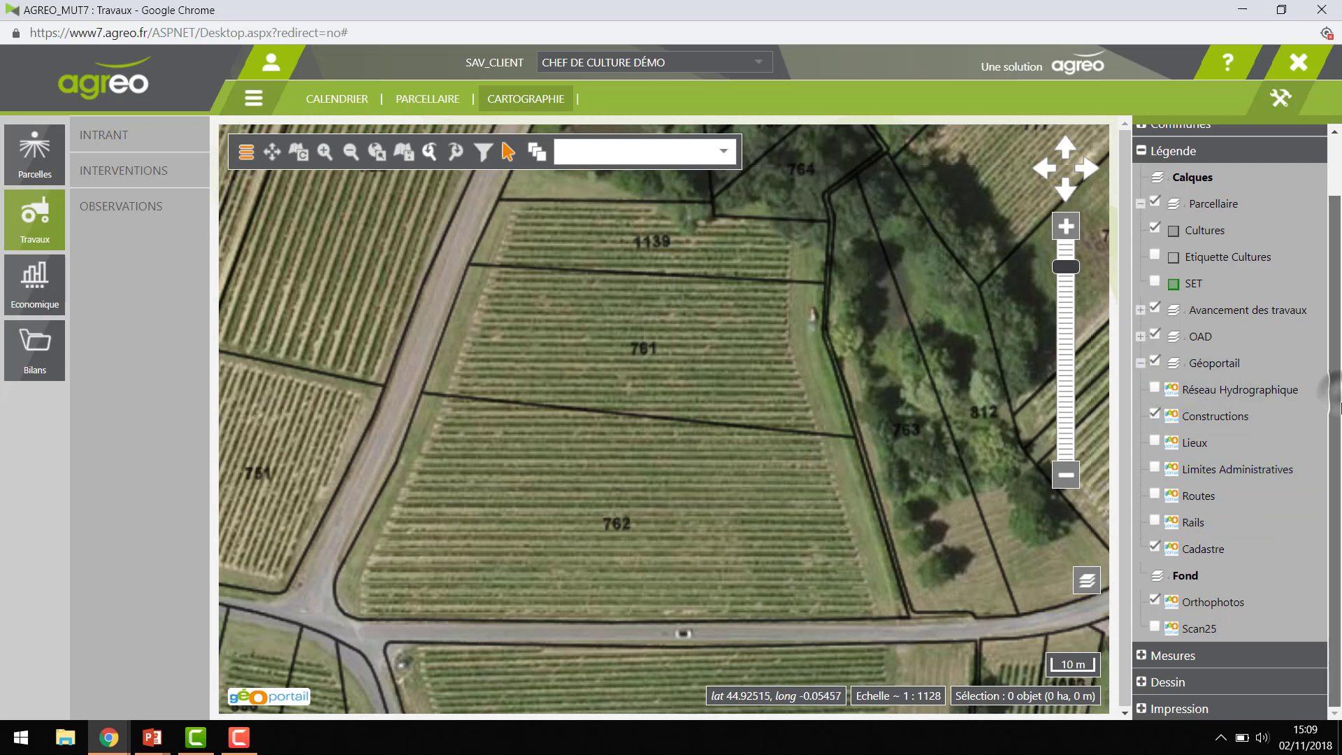
- Open the drawing tools in place of the legend and start adding an object to the Cultures layer
{"action": "left_click", "coordinate": [1142, 151]}
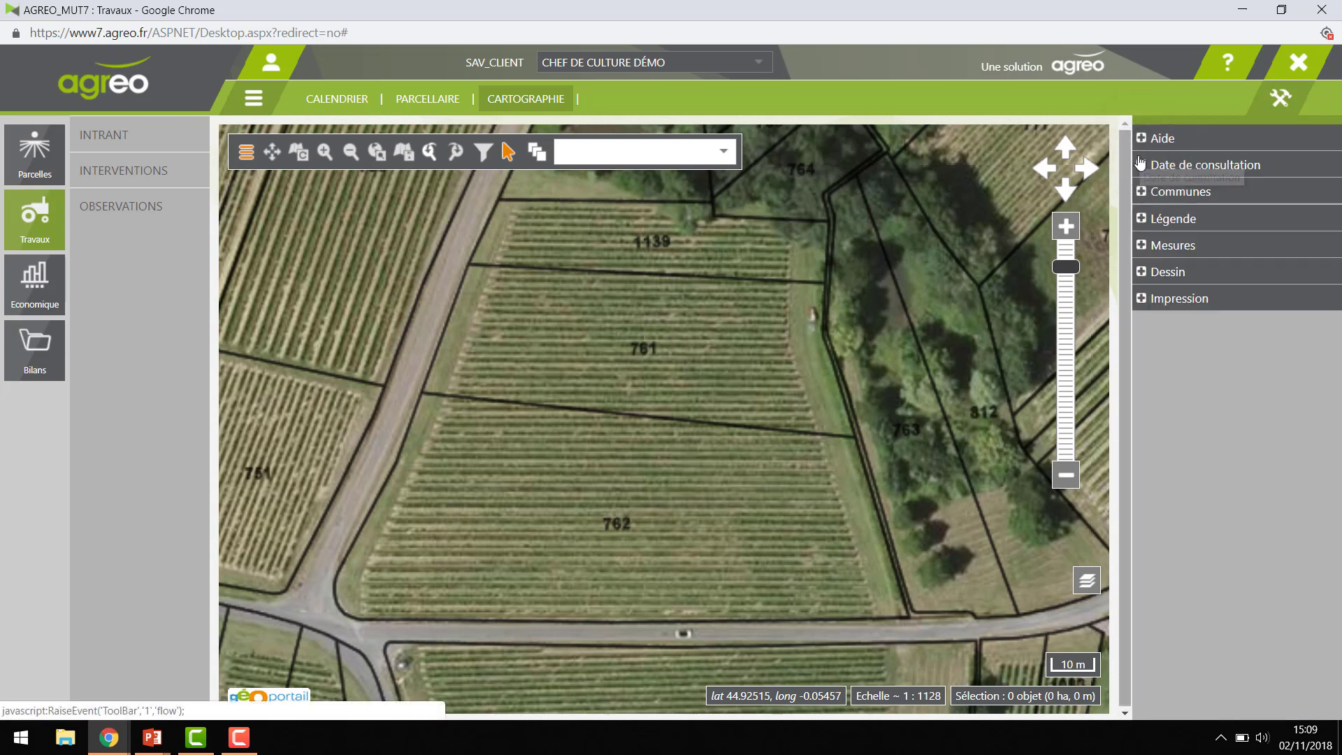
{"action": "left_click", "coordinate": [1143, 274]}
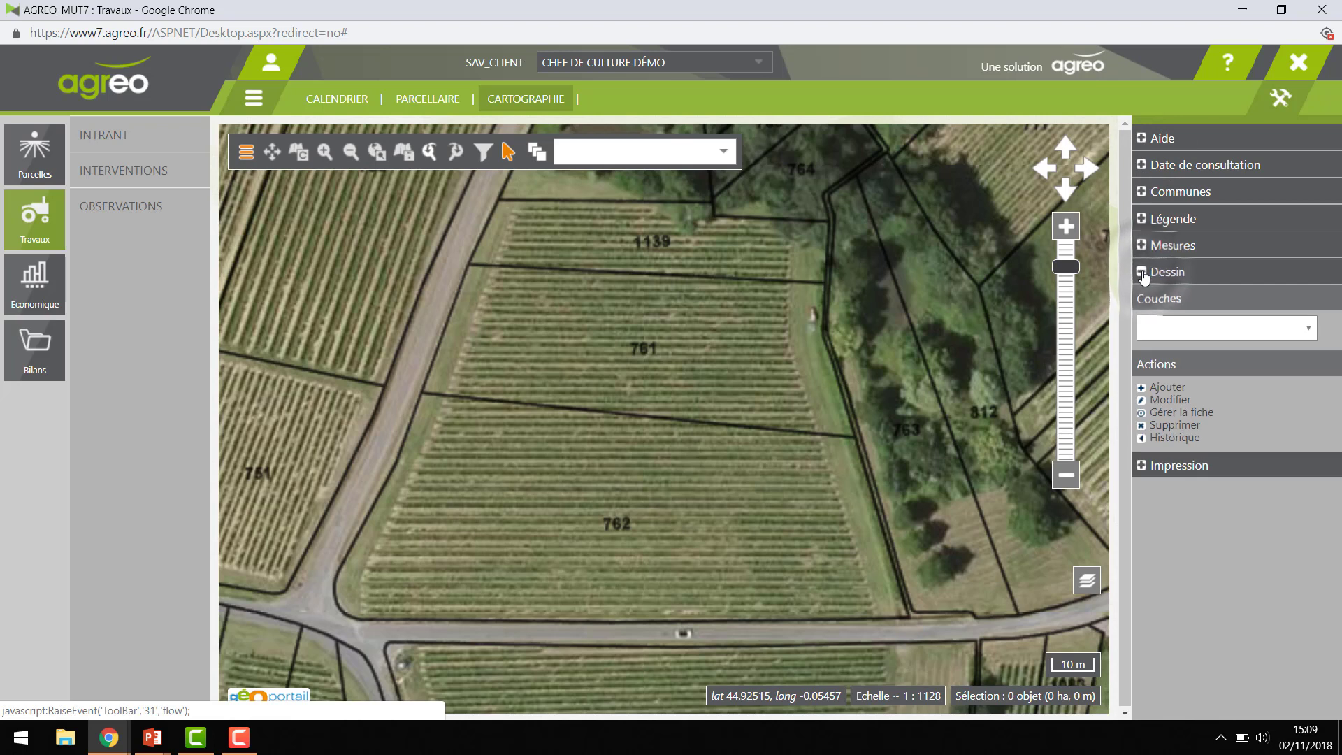
{"action": "left_click", "coordinate": [1312, 330]}
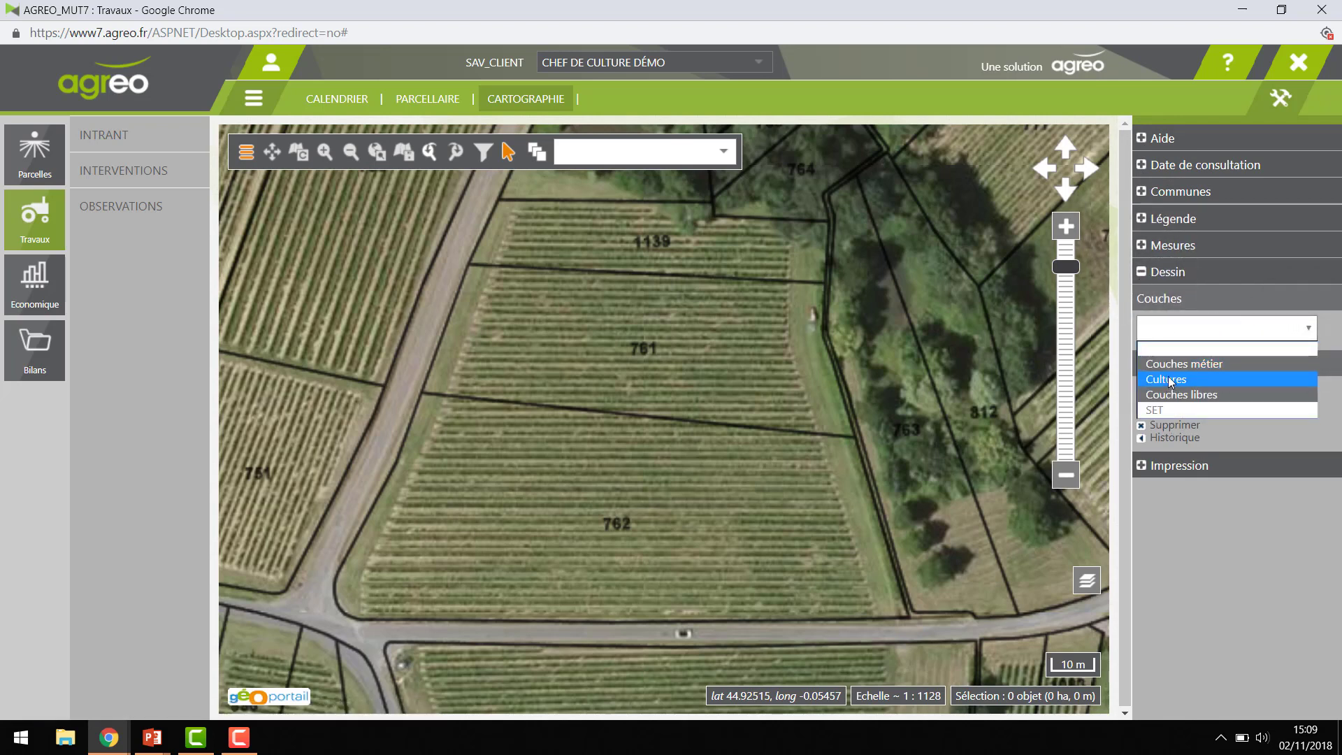
{"action": "left_click", "coordinate": [1163, 379]}
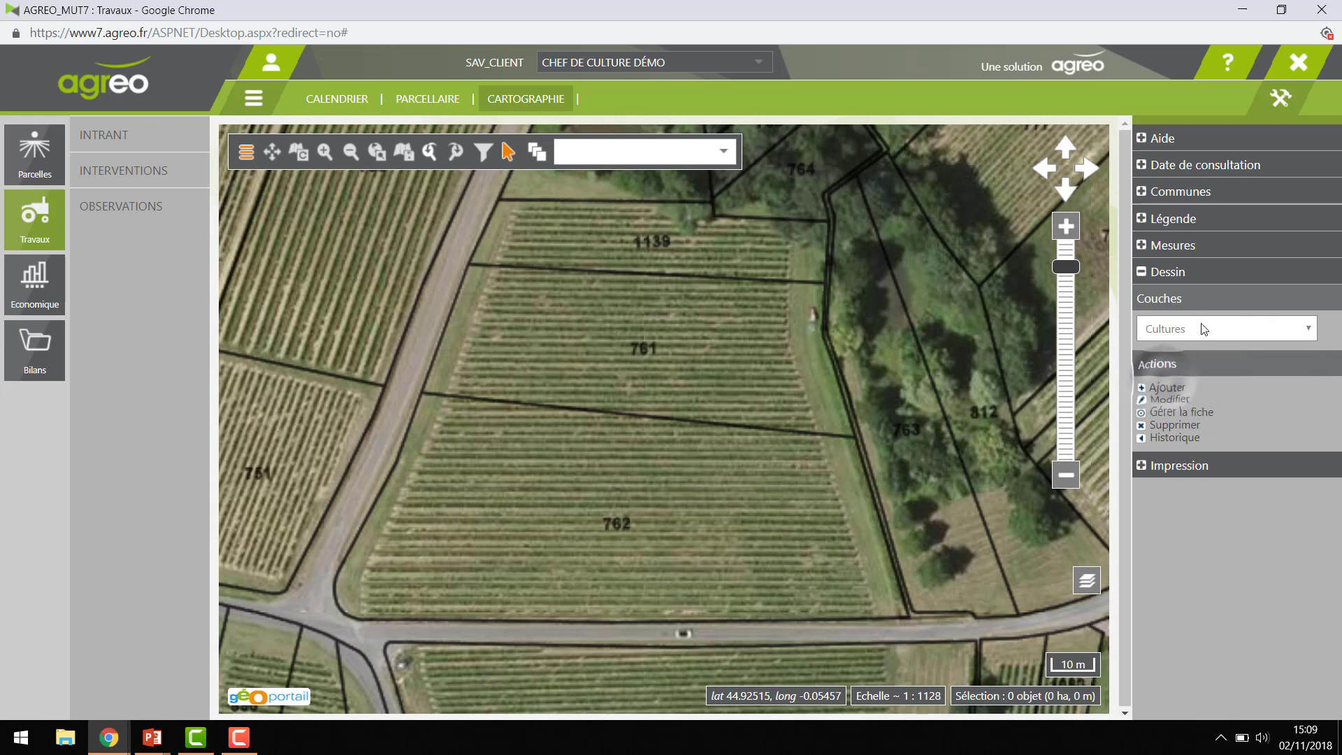
{"action": "left_click", "coordinate": [1164, 387]}
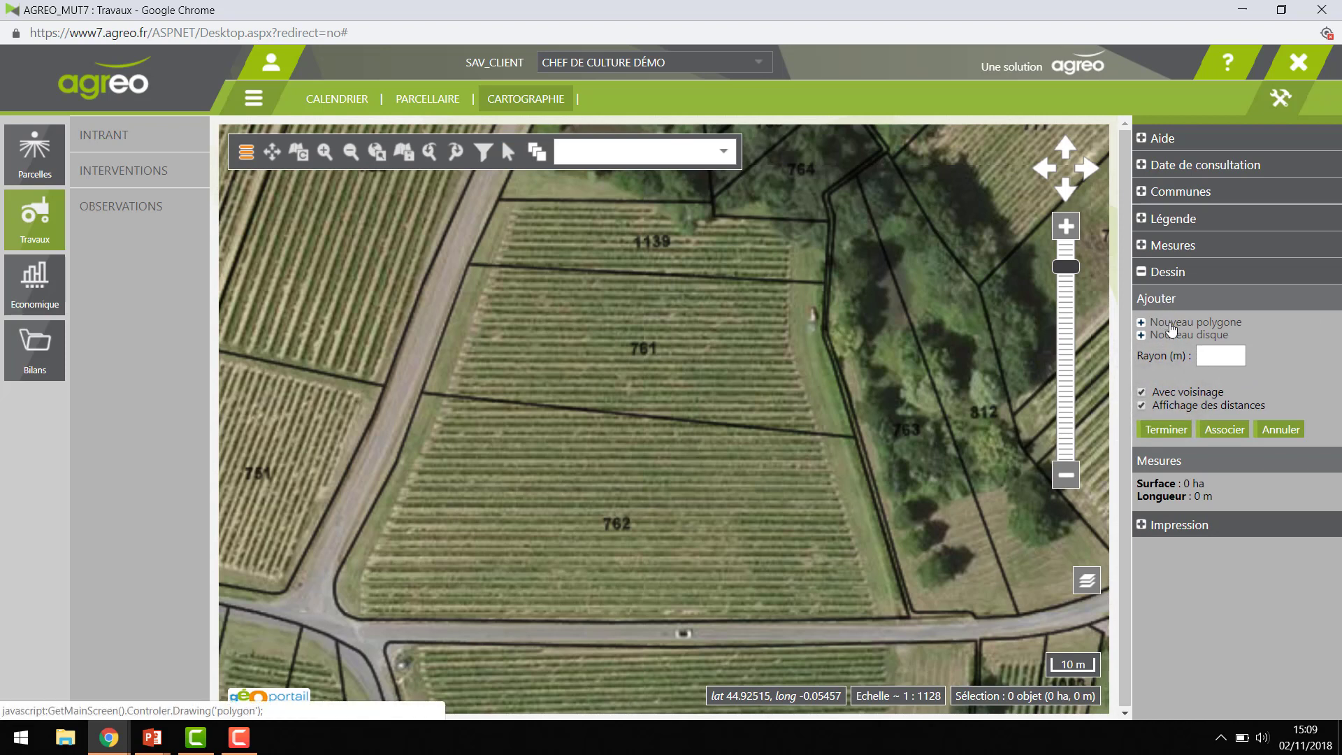
- Draw a polygon of about 0.93 ha around the vineyard covering cadastral plots 1139, 761 and 762
{"action": "left_click", "coordinate": [1173, 324]}
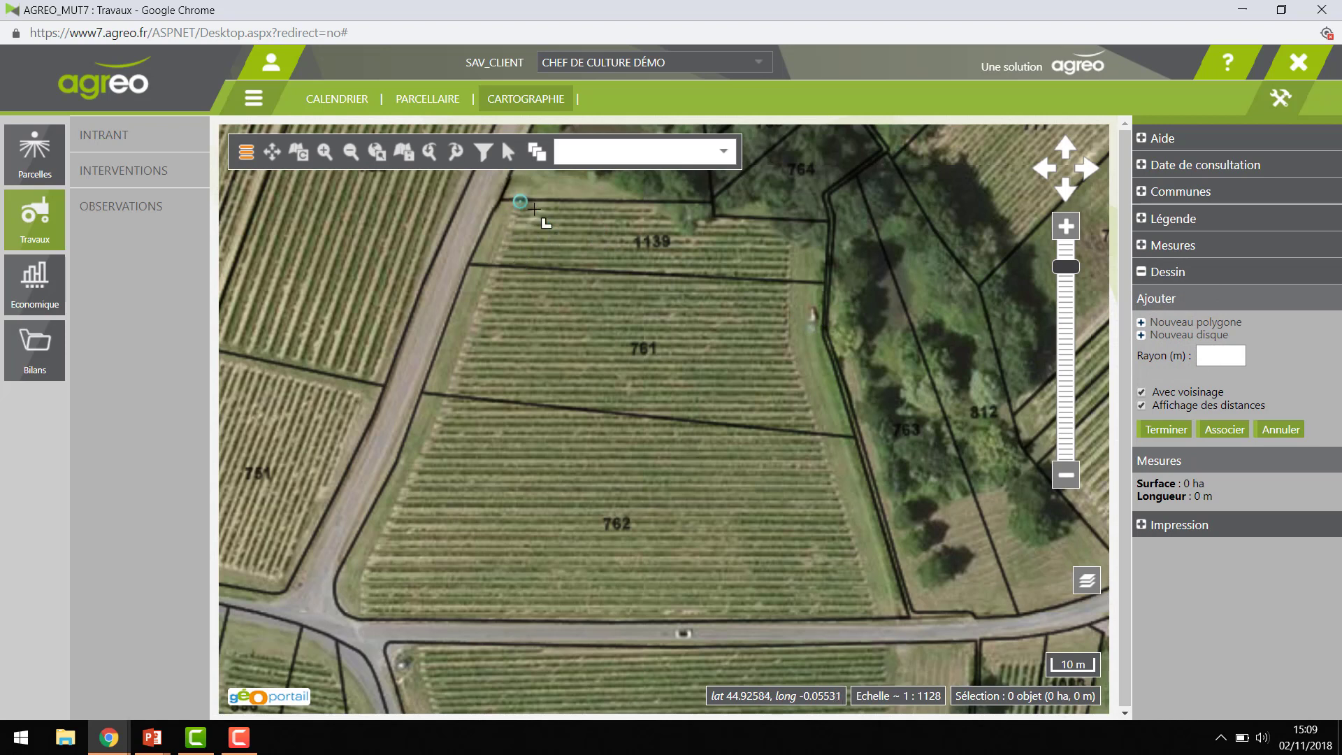
{"action": "left_click", "coordinate": [534, 207]}
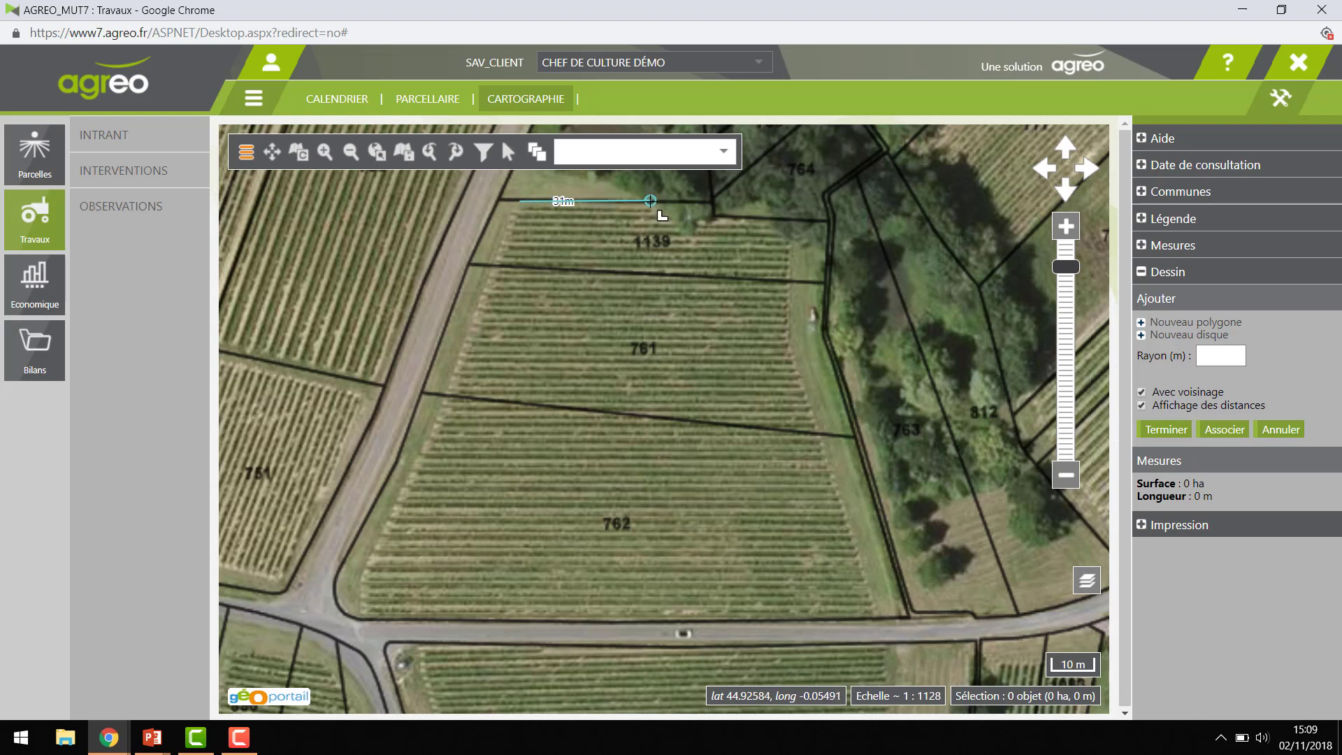
{"action": "left_click", "coordinate": [656, 202]}
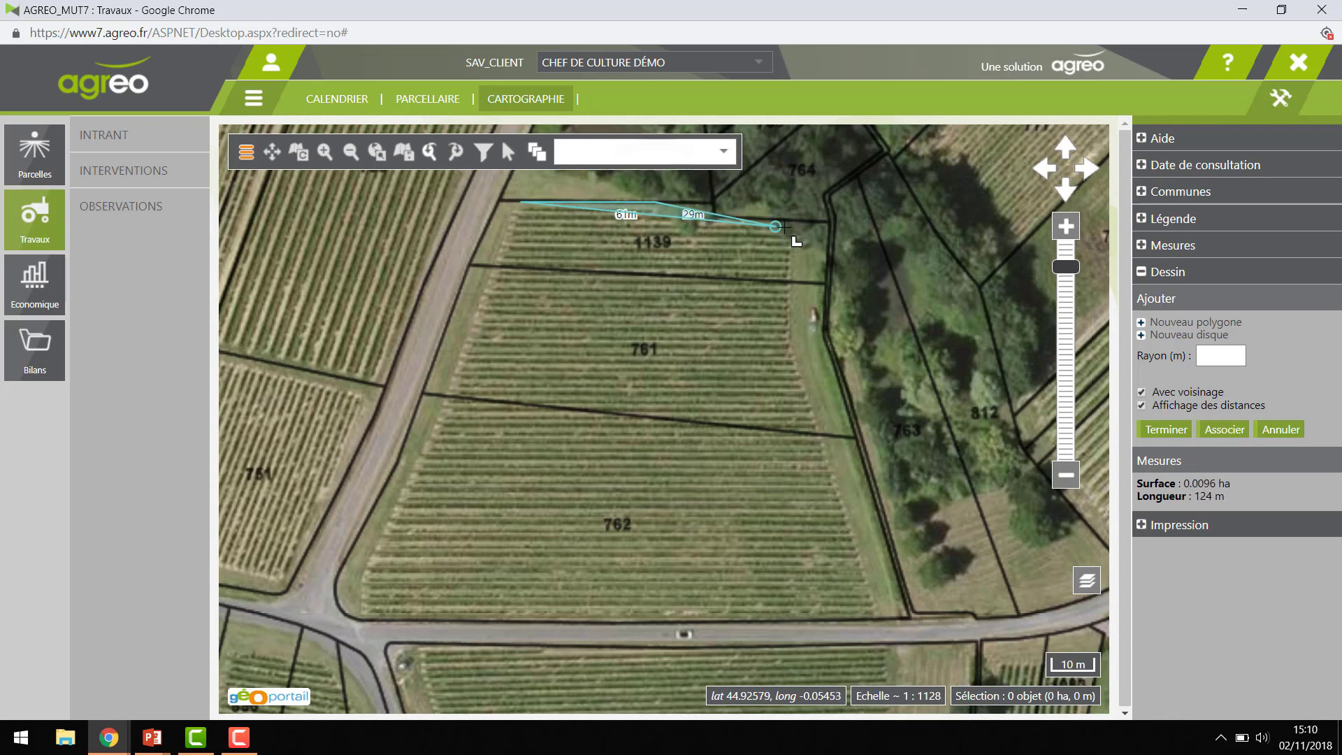
{"action": "left_click", "coordinate": [787, 224]}
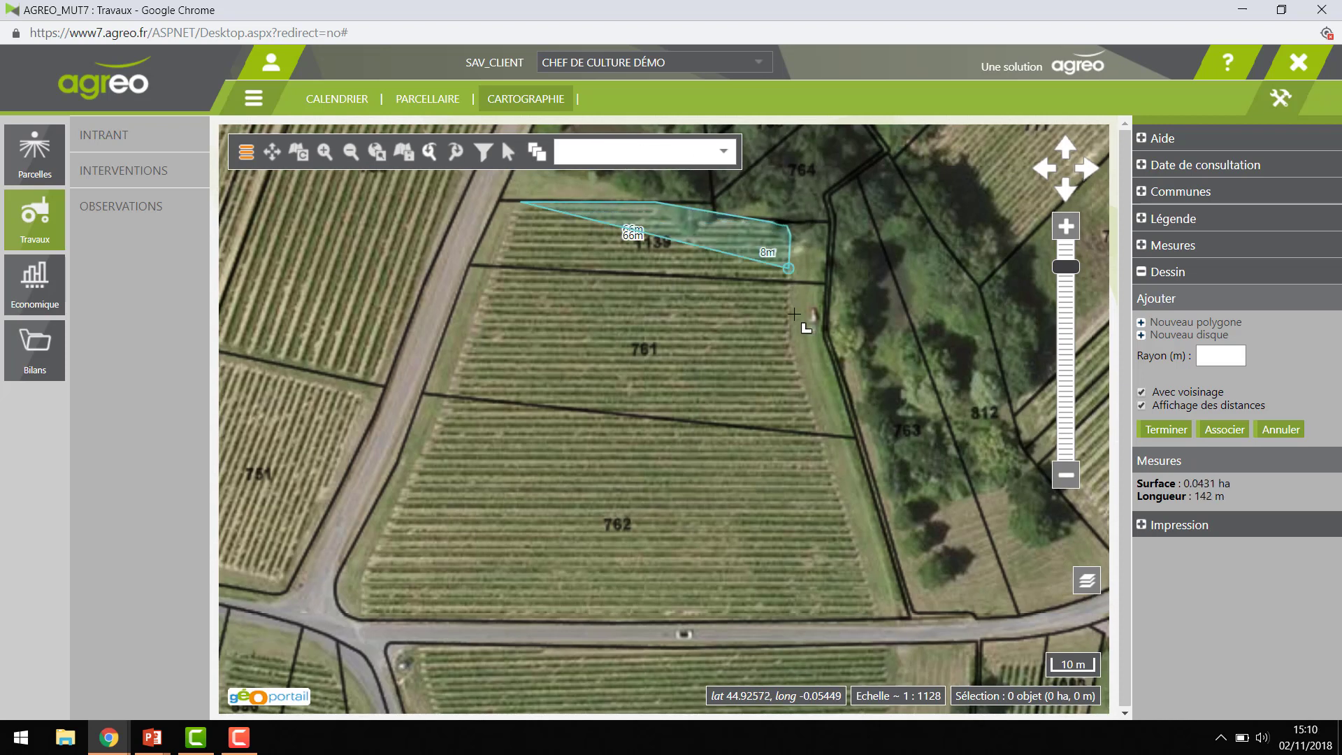
{"action": "left_click", "coordinate": [789, 340]}
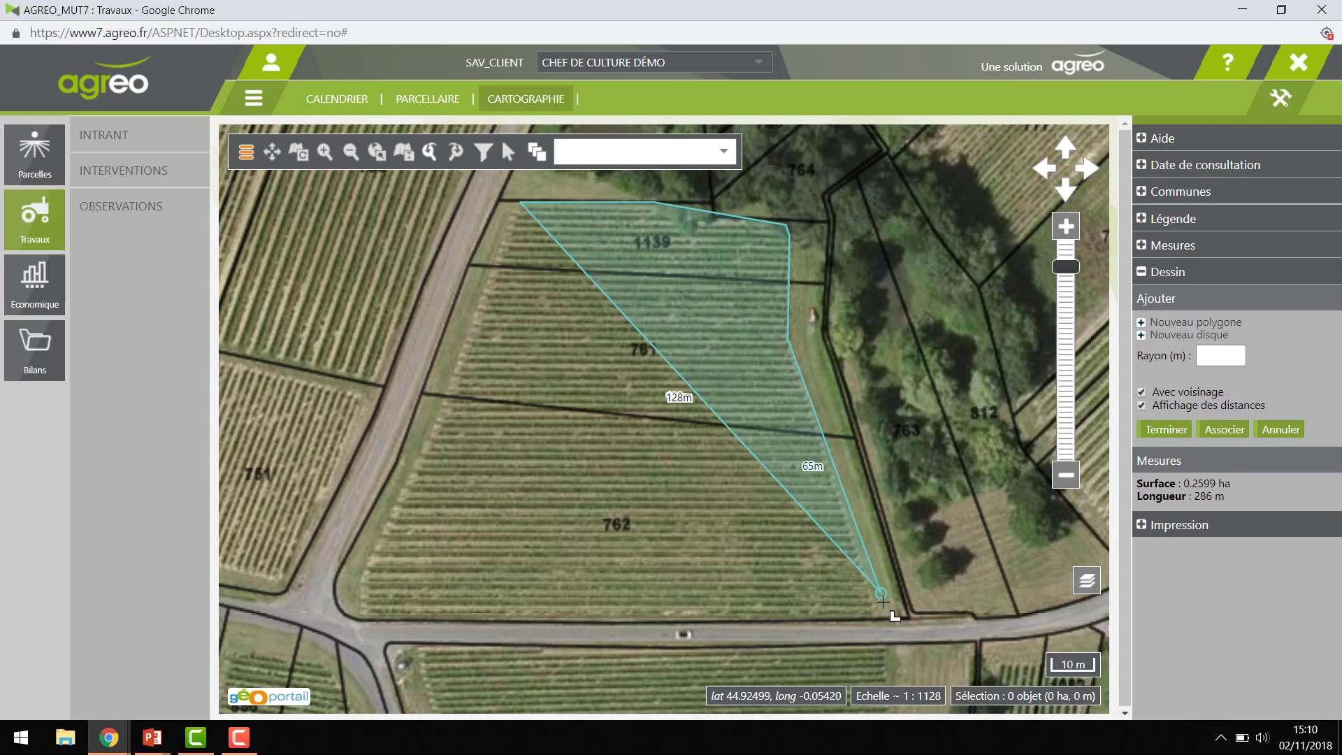
{"action": "left_click", "coordinate": [872, 622]}
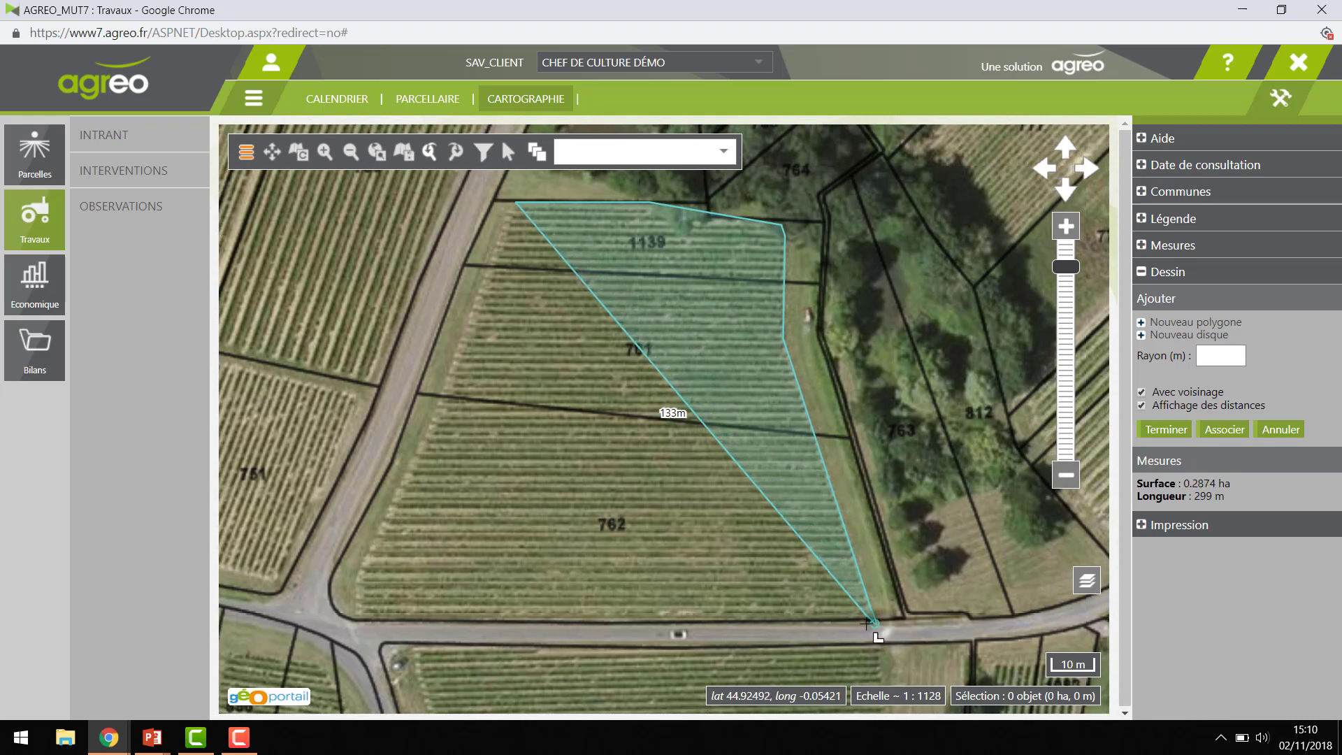
{"action": "left_click", "coordinate": [358, 617]}
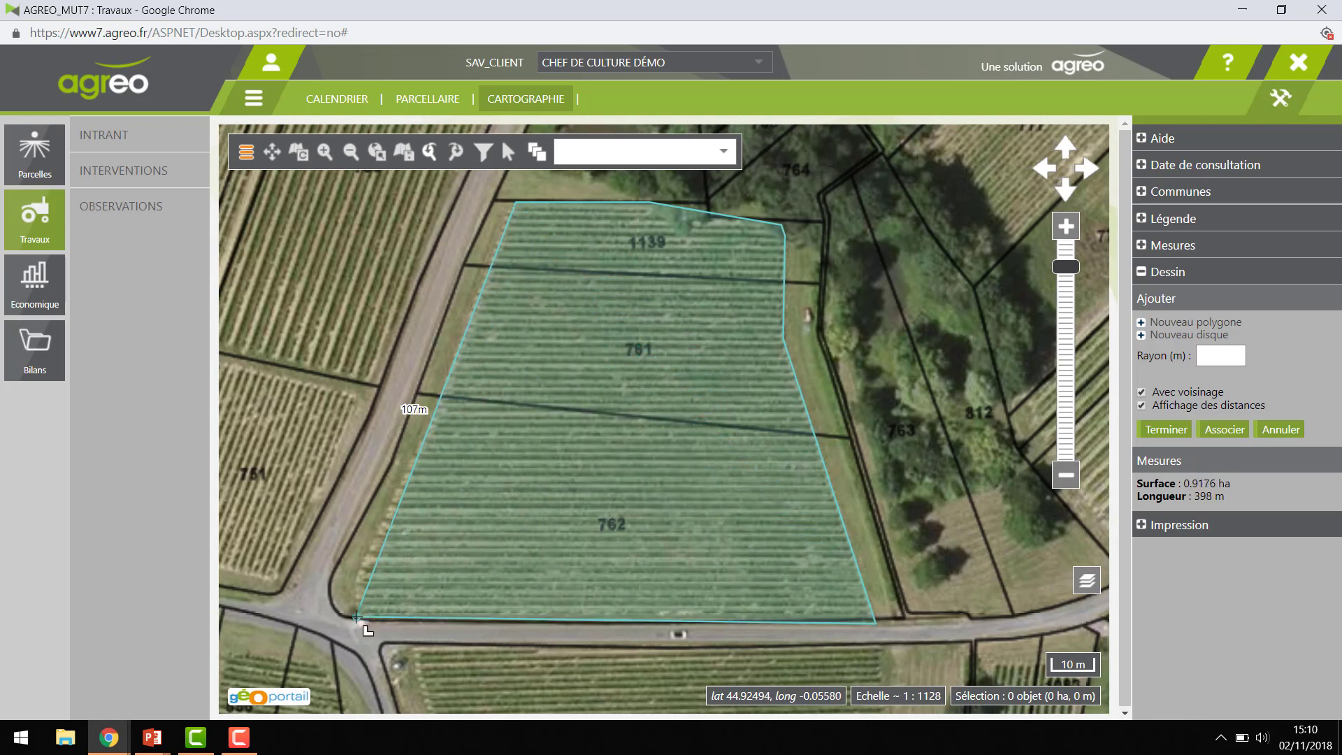
{"action": "left_click", "coordinate": [353, 579]}
{"action": "left_click", "coordinate": [426, 434]}
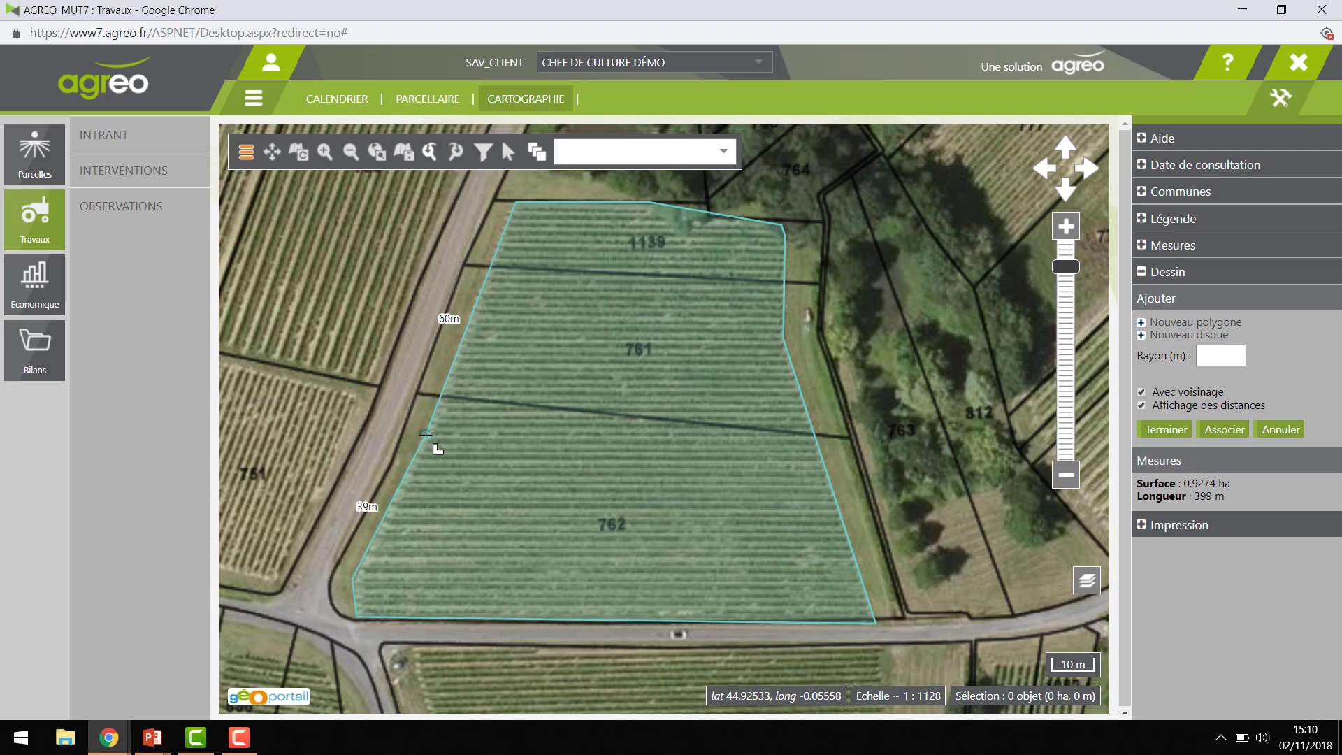
{"action": "double_click", "coordinate": [471, 316]}
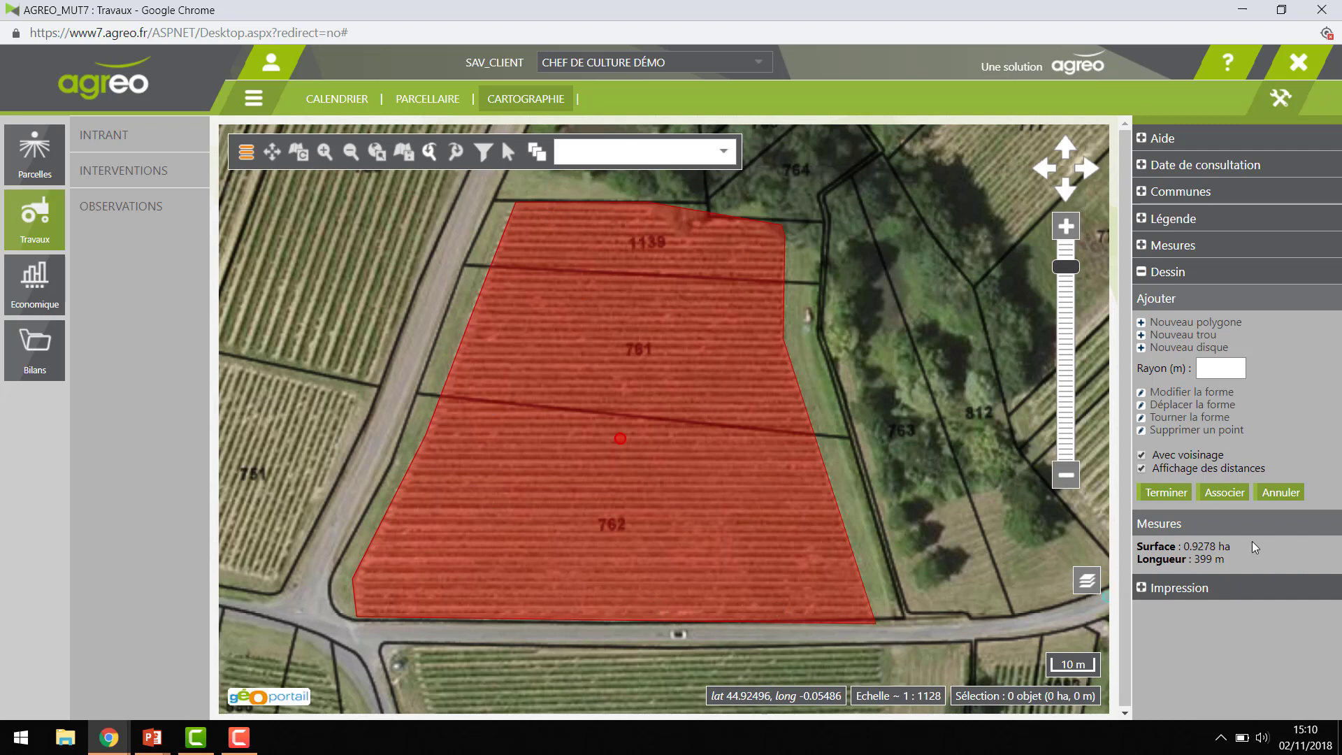
- Check the drawn polygon's surface and associate the polygon with the Le Bois Joli culture
{"action": "left_click_drag", "start_coordinate": [1181, 539], "coordinate": [1142, 546]}
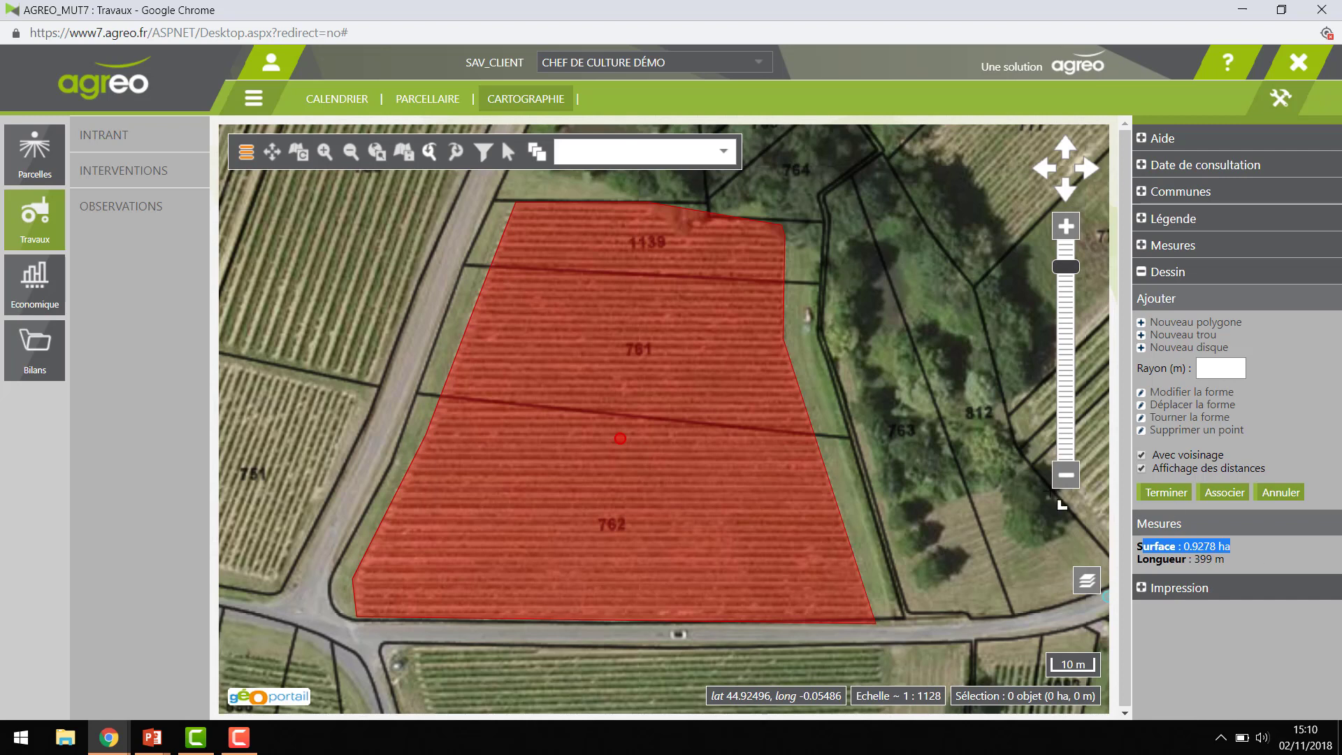
{"action": "left_click", "coordinate": [1225, 494]}
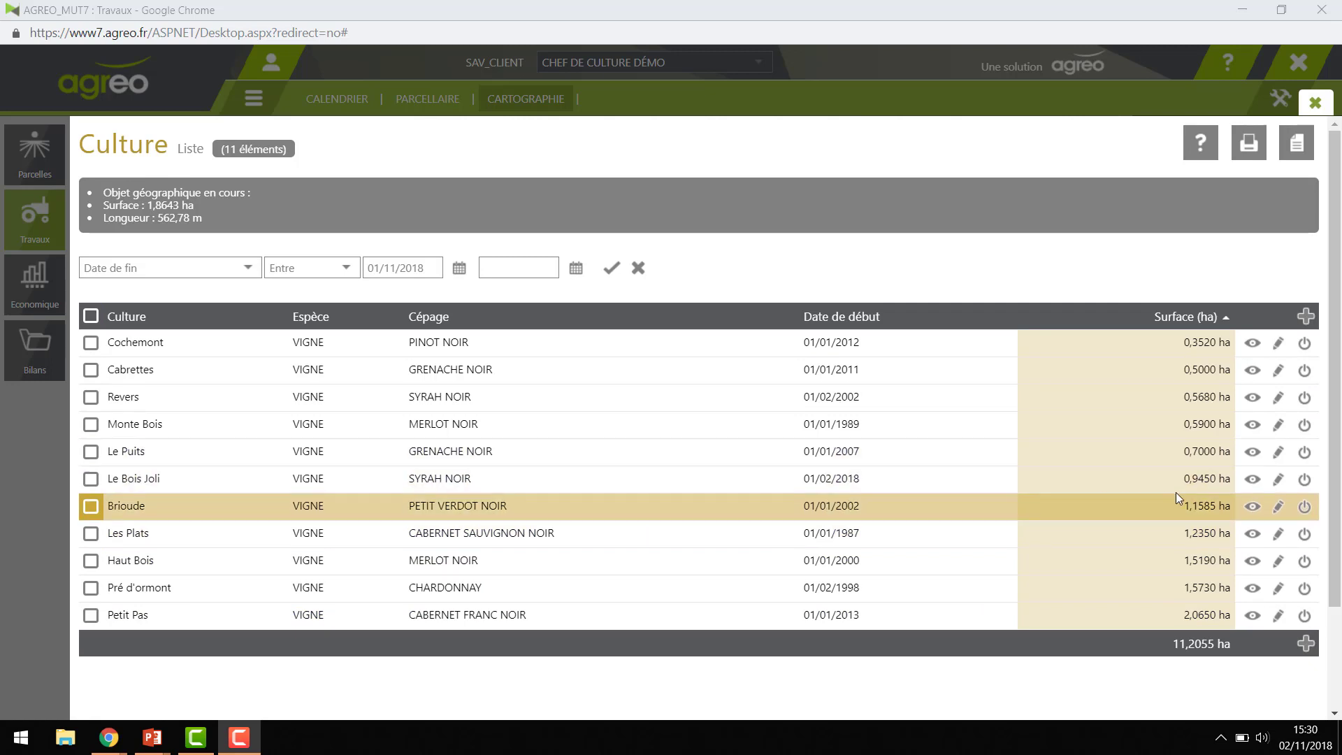
{"action": "left_click", "coordinate": [1305, 481]}
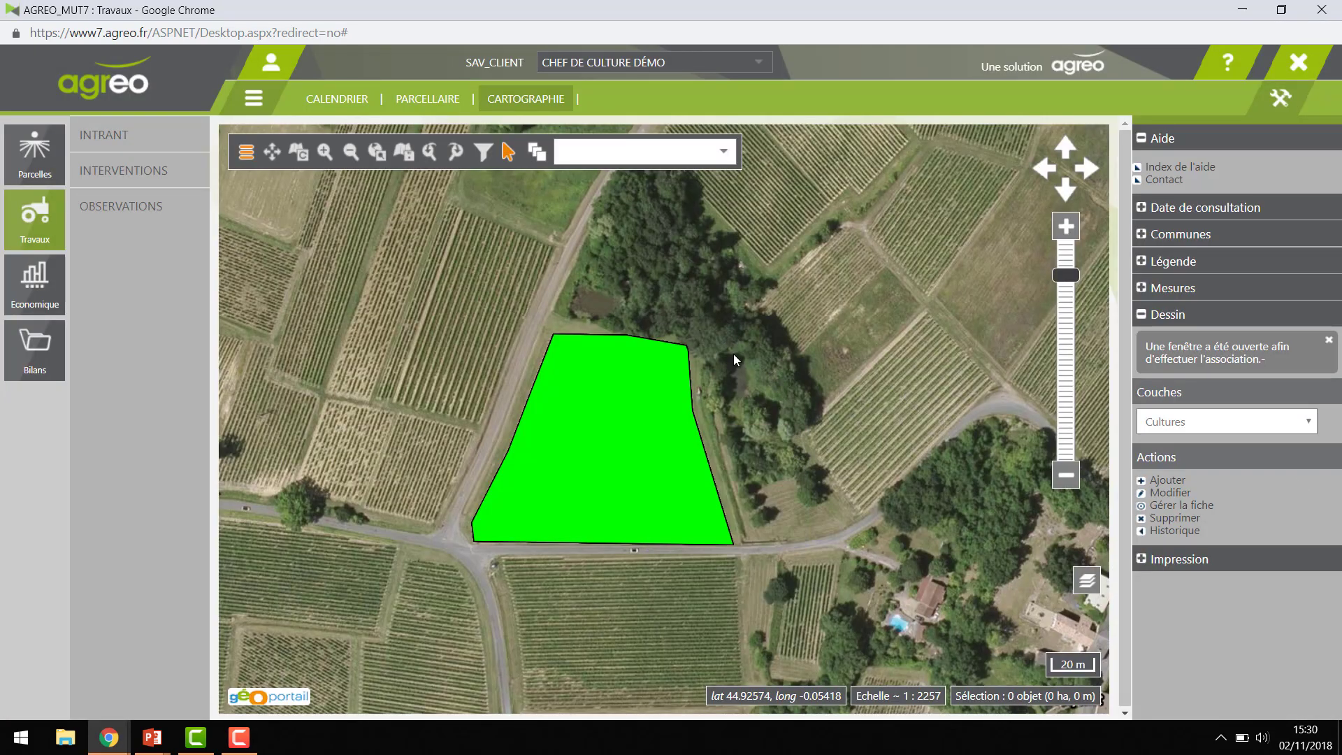
- Edit the shape of the Le Bois Joli polygon, moving its middle eastern vertex outward for a surface of about 0.98 ha
{"action": "mouse_move", "coordinate": [636, 355]}
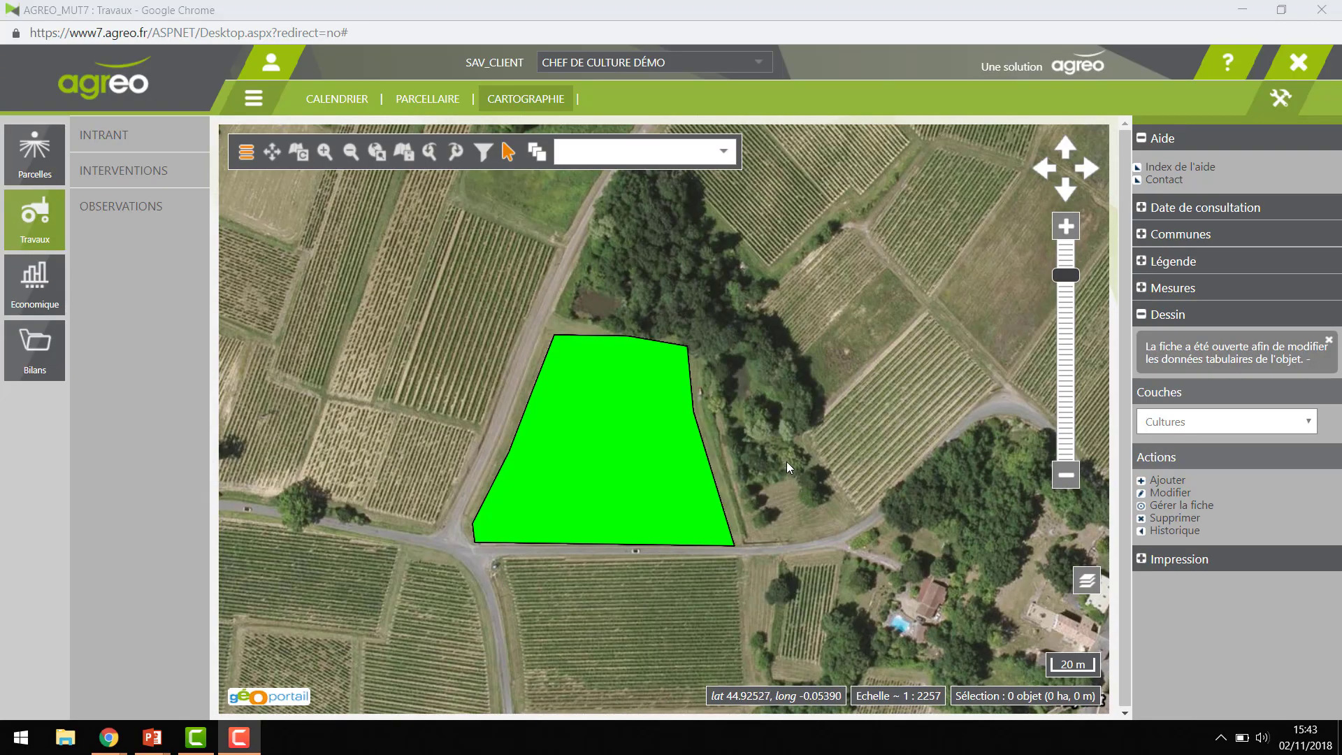
{"action": "left_click", "coordinate": [653, 379]}
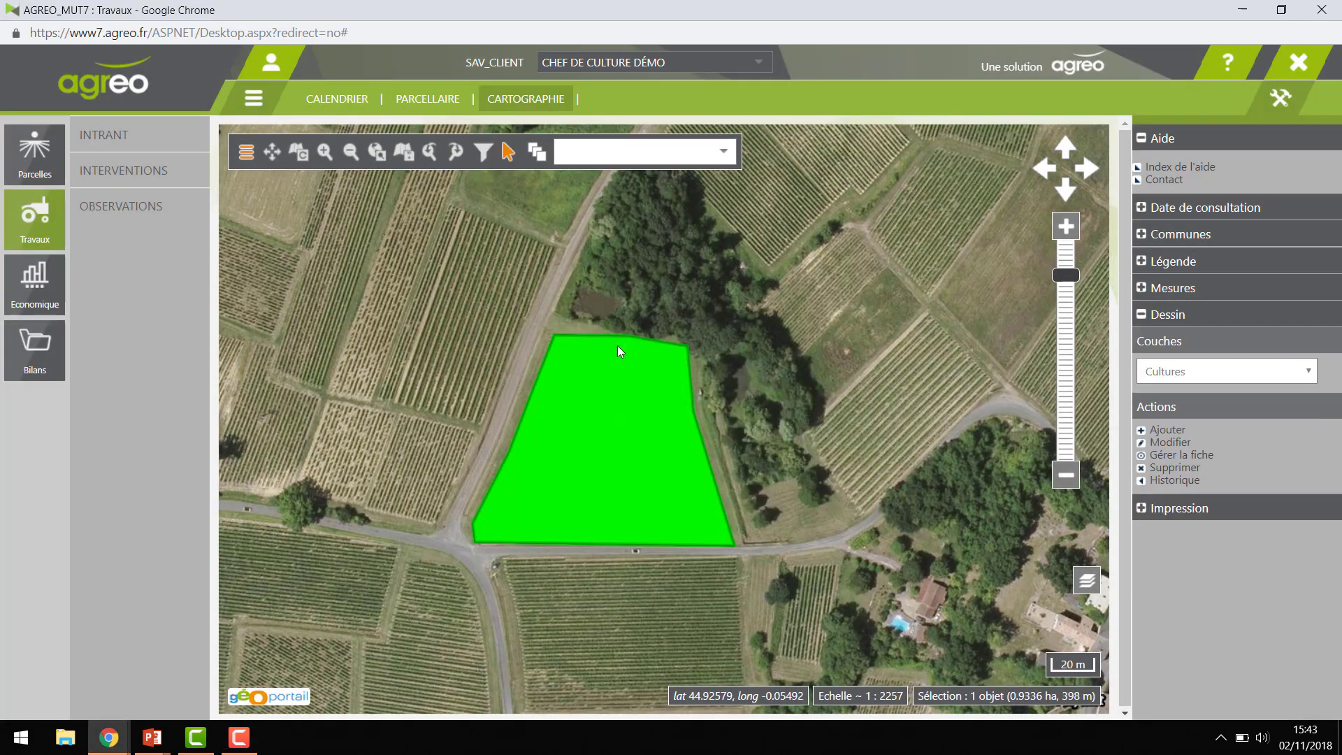
{"action": "left_click", "coordinate": [1165, 448]}
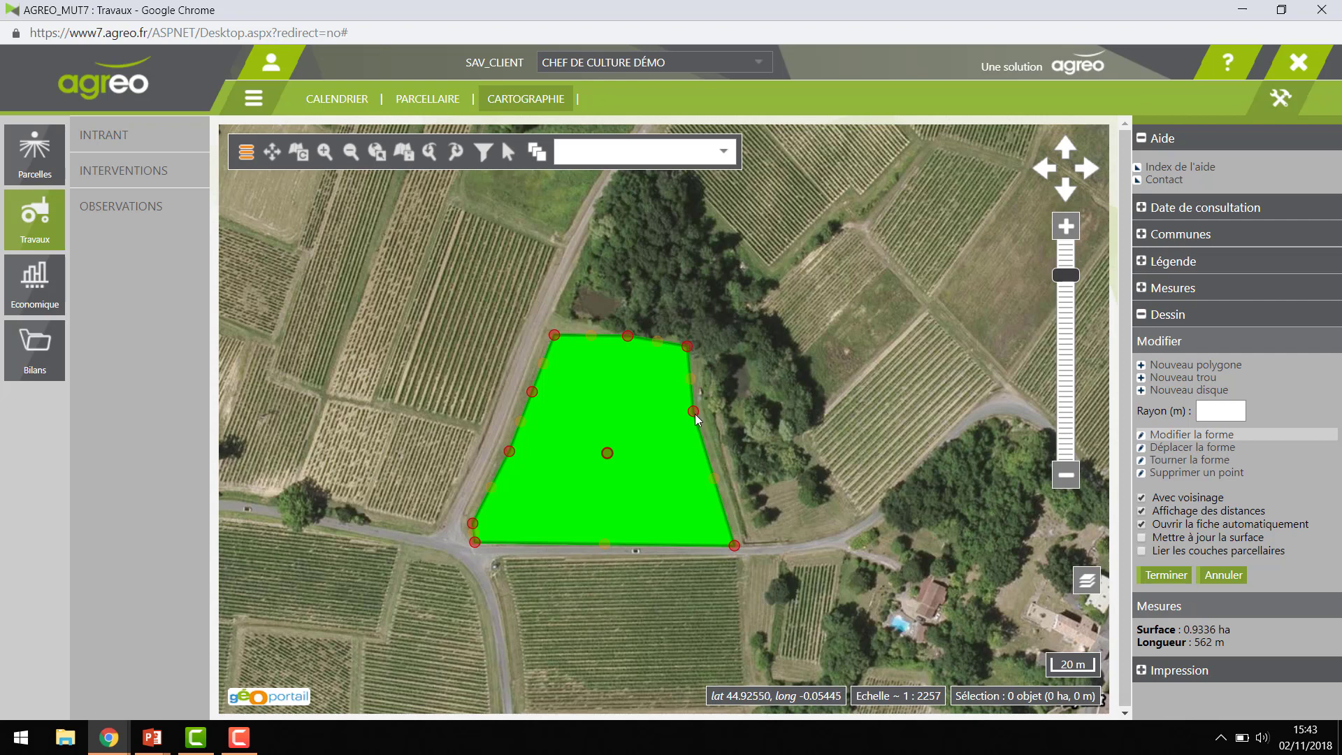
{"action": "left_click_drag", "start_coordinate": [694, 412], "coordinate": [698, 427]}
{"action": "left_click_drag", "start_coordinate": [700, 427], "coordinate": [714, 423]}
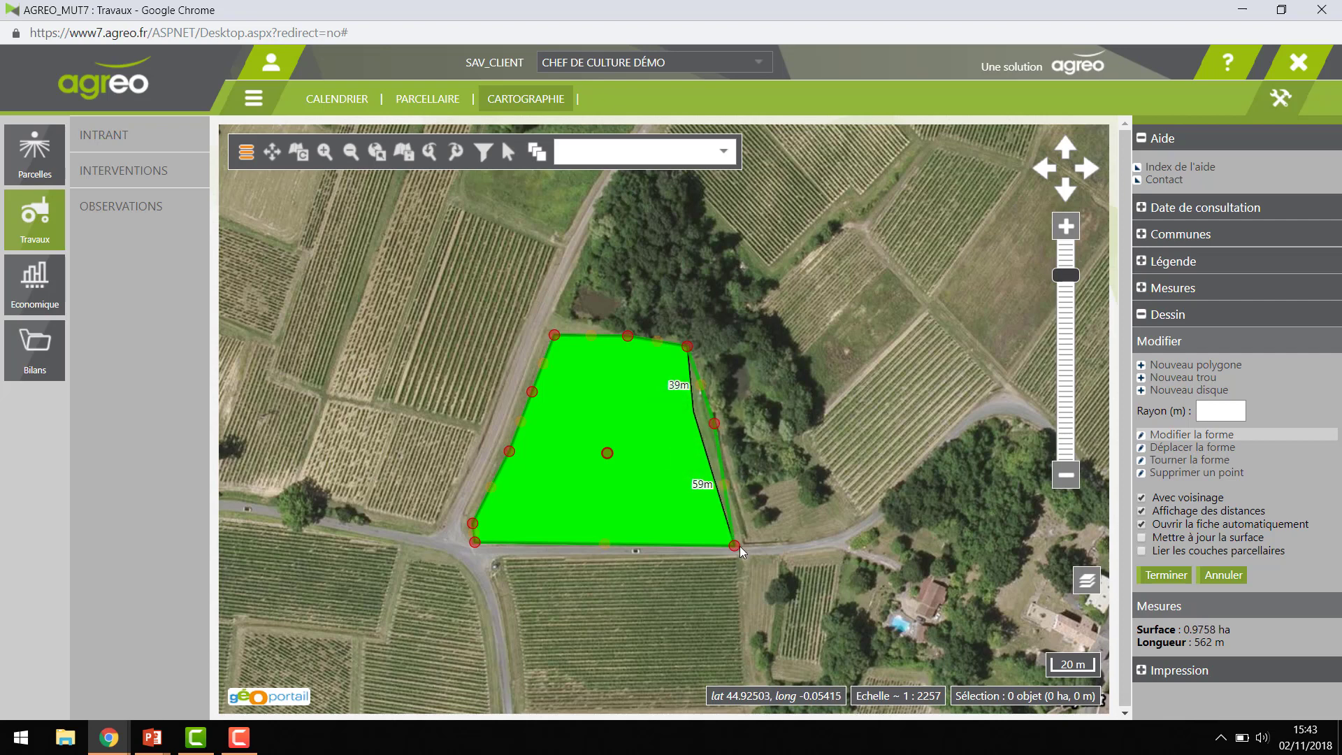
- Move the polygon's south-eastern corner inward and readjust it for a surface of about 0.85 ha
{"action": "left_click_drag", "start_coordinate": [732, 548], "coordinate": [633, 493]}
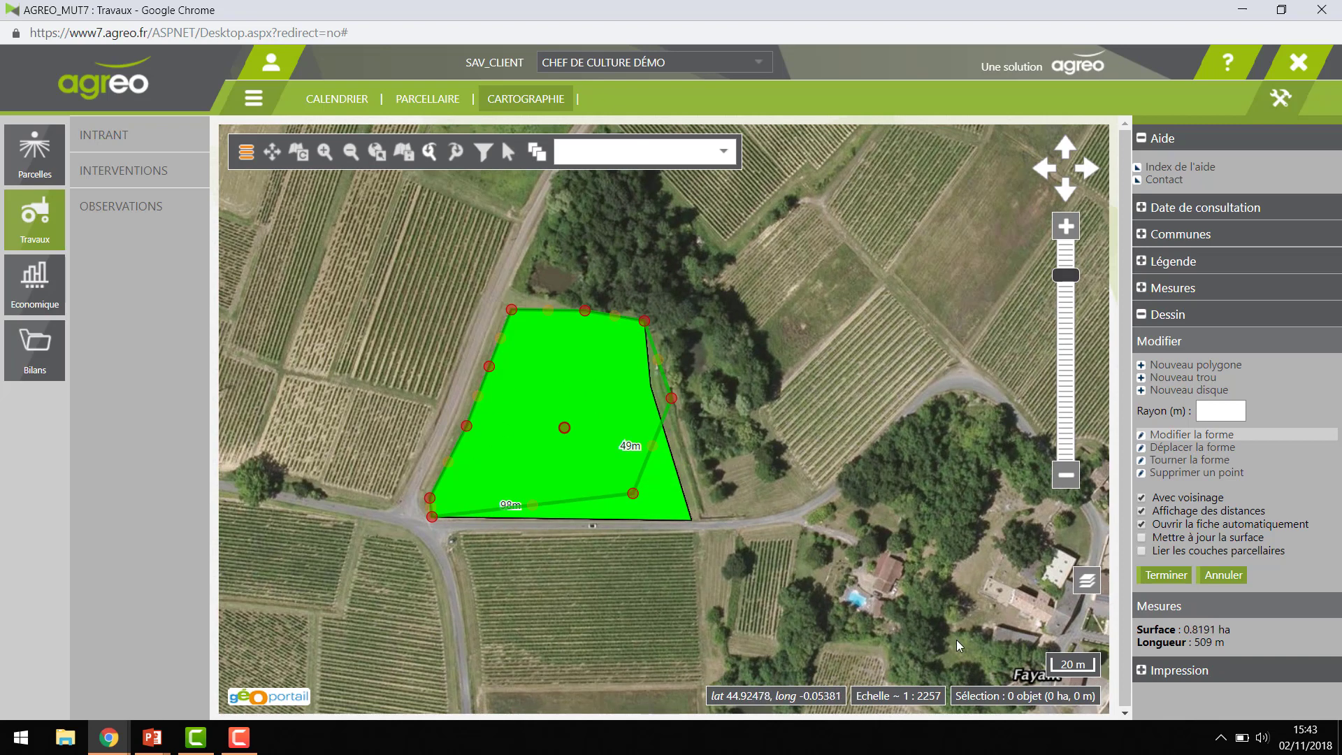
{"action": "left_click_drag", "start_coordinate": [1184, 630], "coordinate": [1241, 637]}
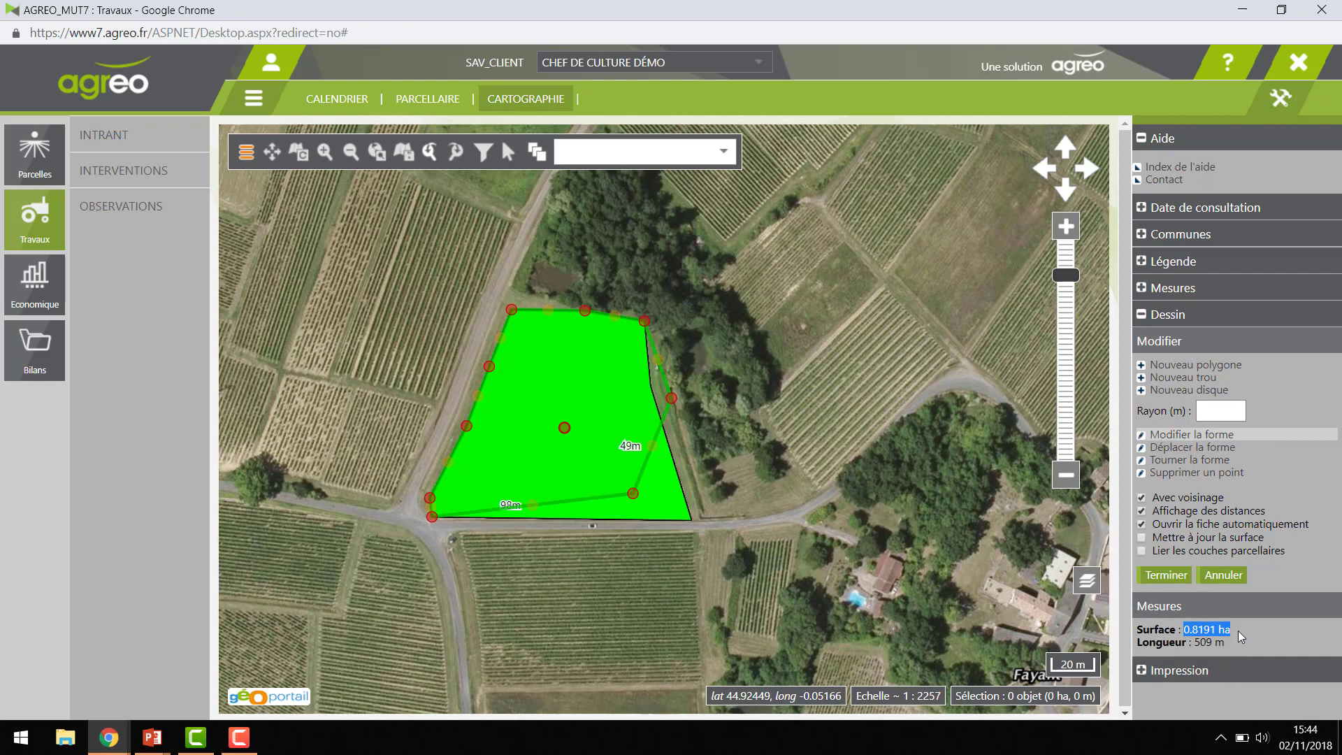
{"action": "left_click_drag", "start_coordinate": [634, 493], "coordinate": [661, 497]}
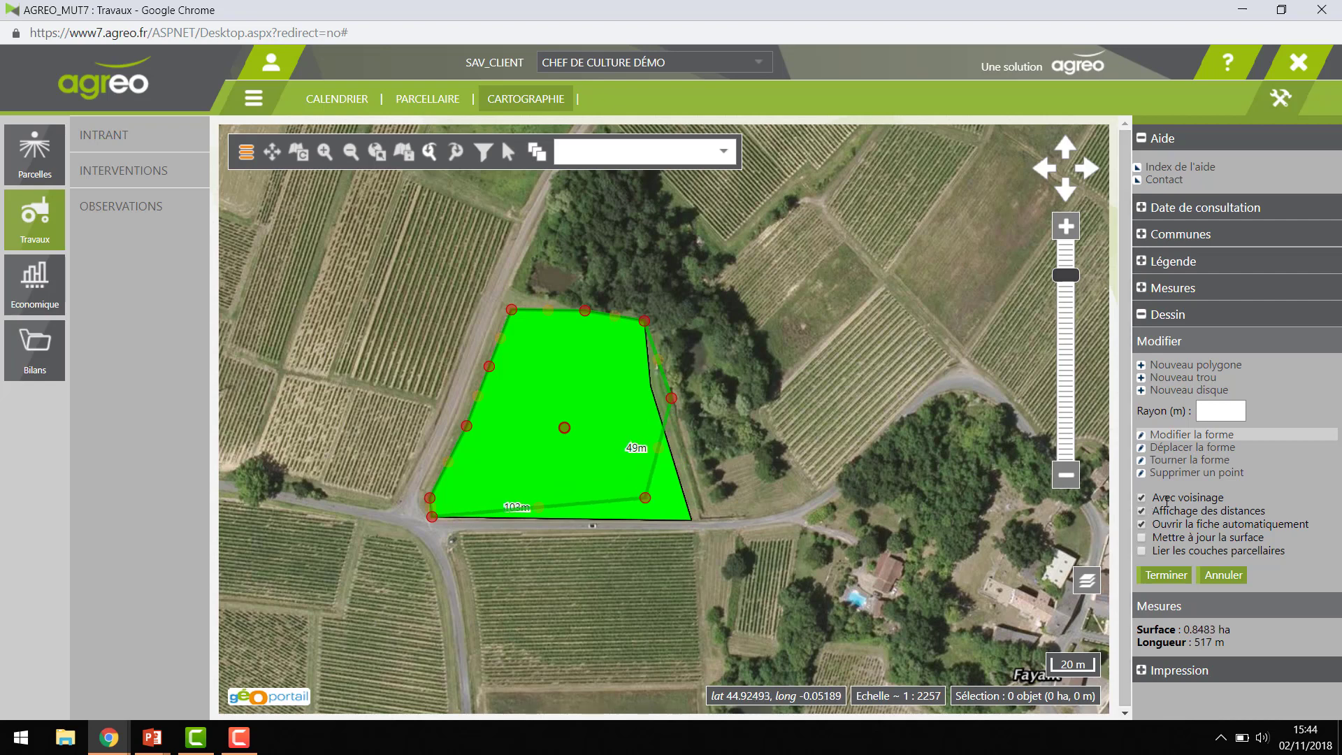
{"action": "mouse_move", "coordinate": [1162, 501]}
{"action": "left_mouse_down"}
{"action": "mouse_move", "coordinate": [1247, 504]}
{"action": "mouse_move", "coordinate": [1143, 505]}
{"action": "left_mouse_up"}
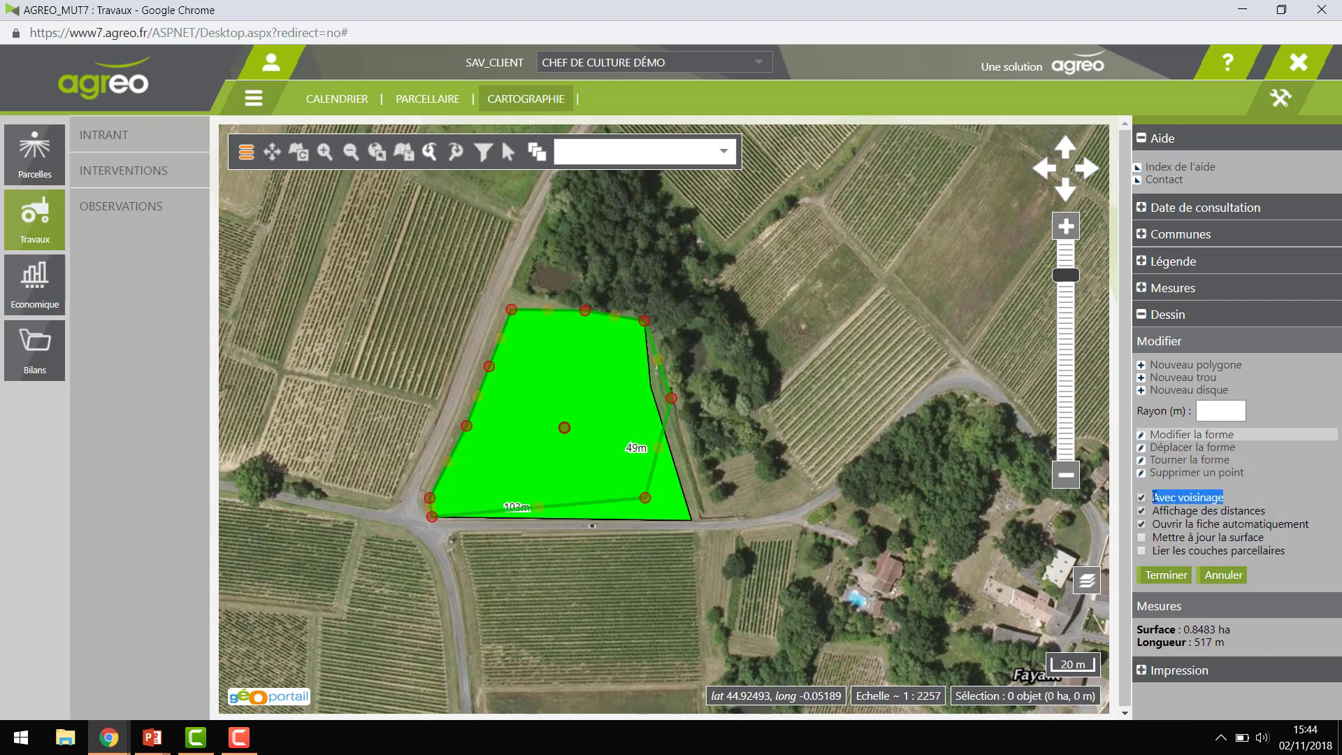
- Move the polygon's south-eastern corner back out to the road edge and its middle eastern vertex inward for a surface of about 0.93 ha
{"action": "left_click_drag", "start_coordinate": [646, 497], "coordinate": [691, 520]}
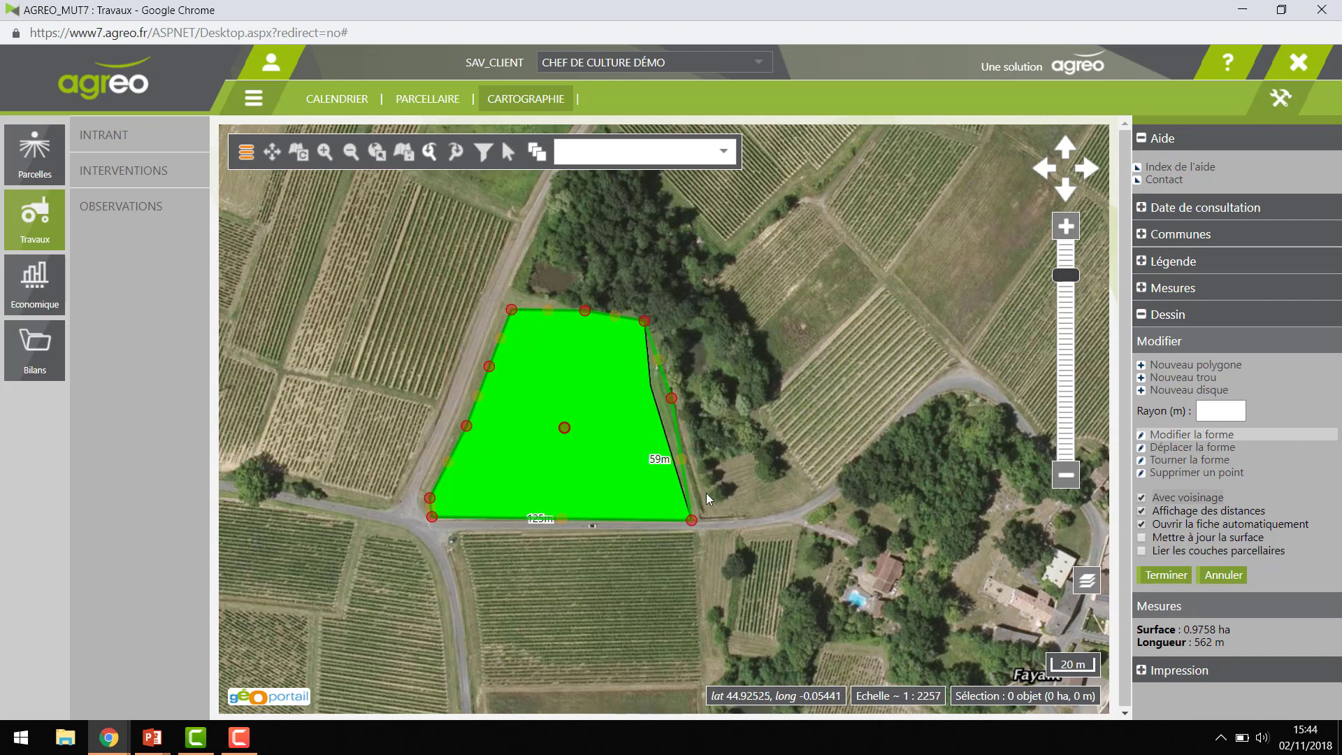
{"action": "left_click_drag", "start_coordinate": [675, 400], "coordinate": [664, 399]}
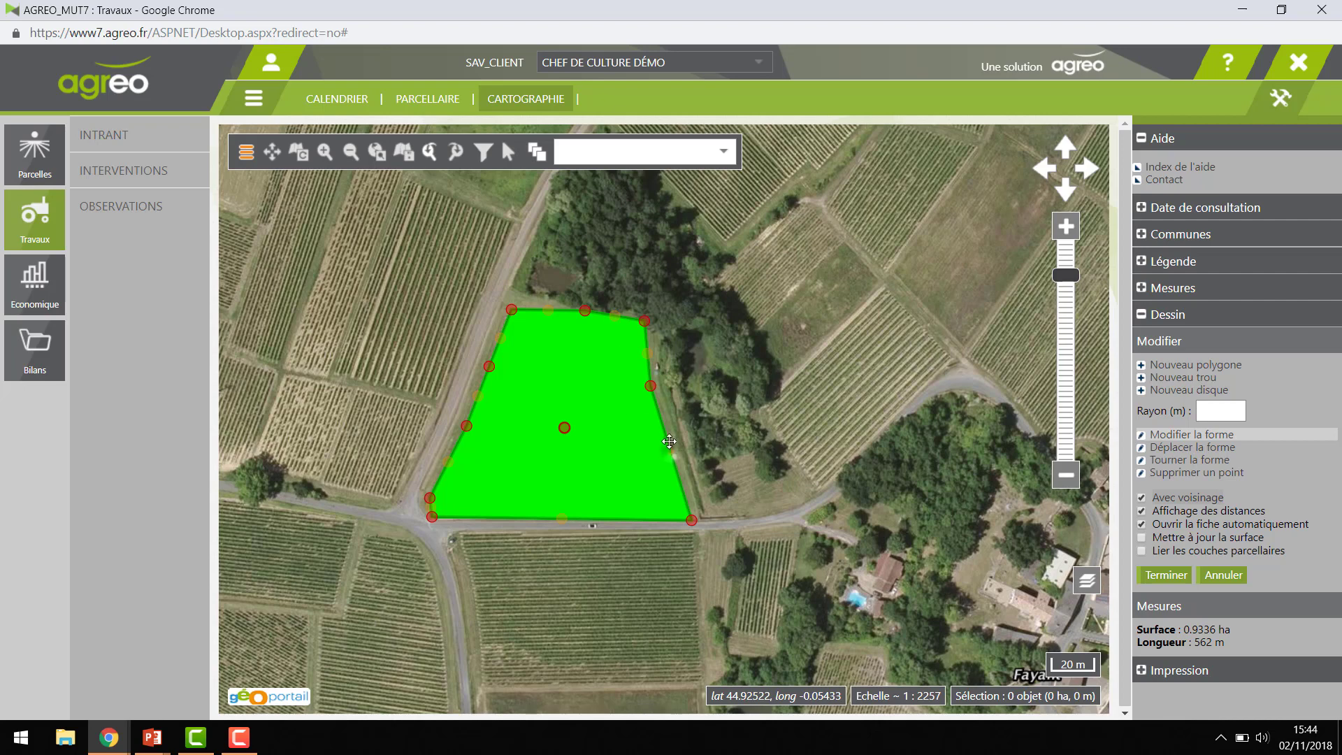
- Pull a new vertex outward from the lower eastern edge, move the north-western corner inward for about 0.94 ha, and save the shape
{"action": "left_click_drag", "start_coordinate": [670, 451], "coordinate": [704, 425]}
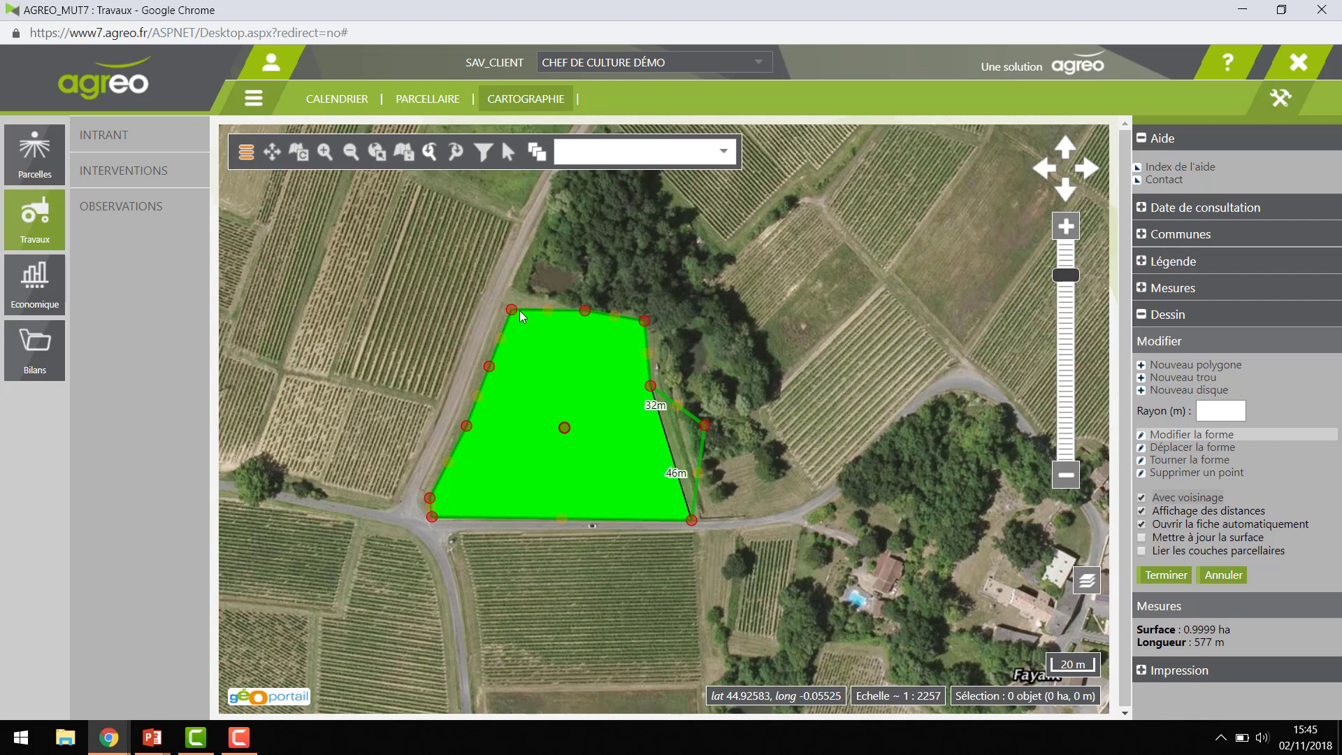
{"action": "left_click_drag", "start_coordinate": [512, 315], "coordinate": [546, 358]}
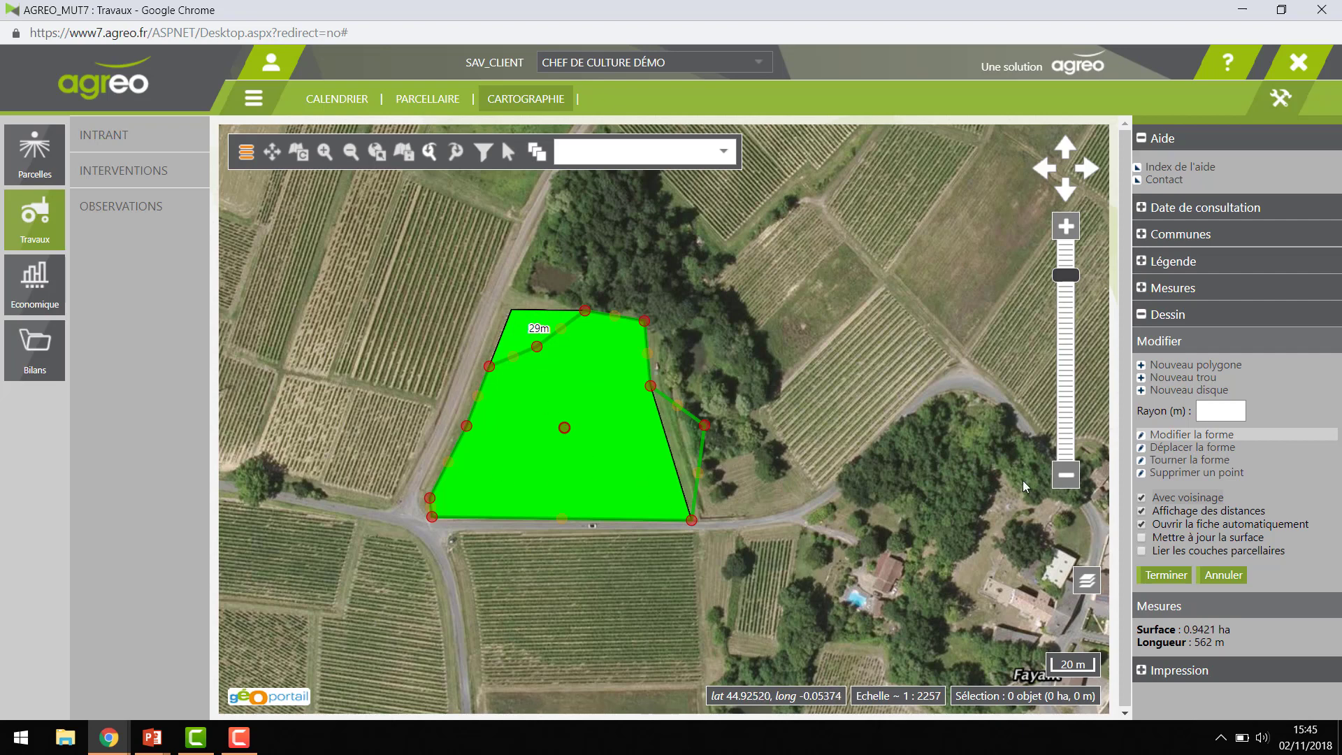
{"action": "left_click", "coordinate": [1163, 577]}
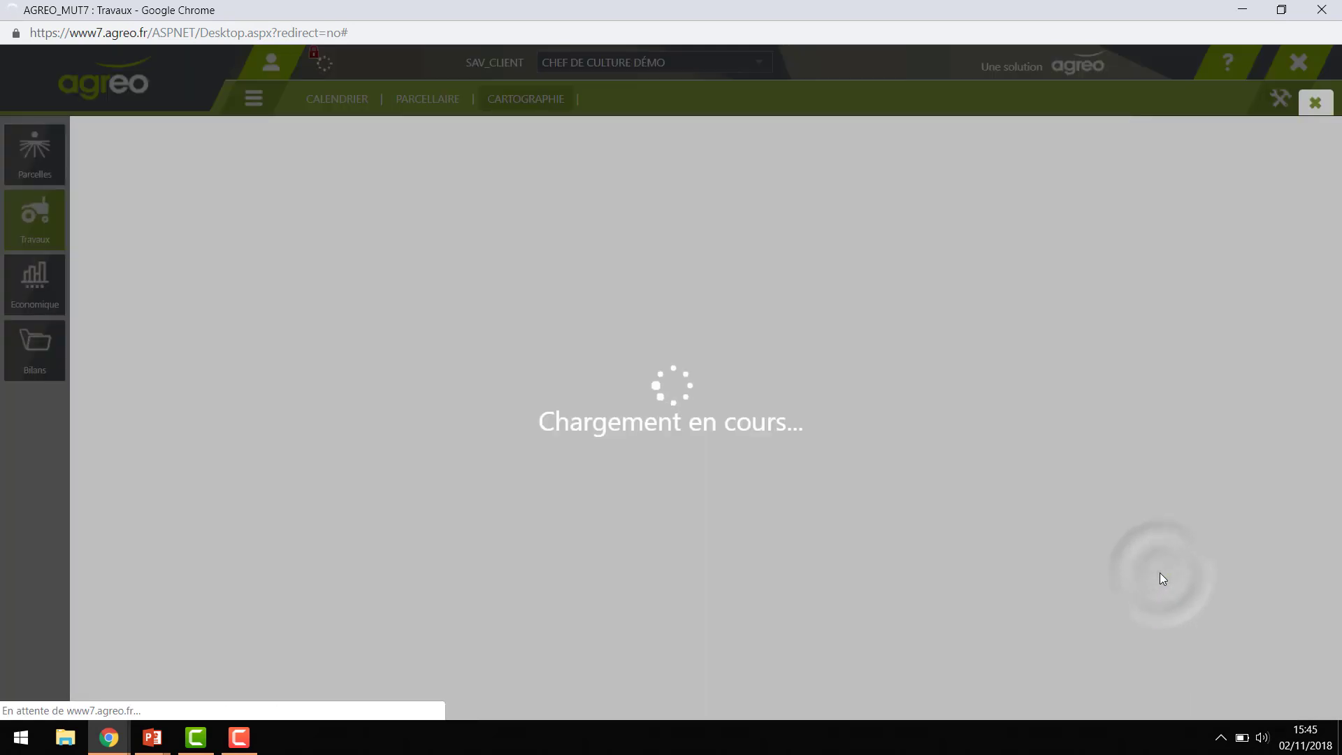
{"action": "scroll", "coordinate": [732, 555], "scroll_direction": "down", "scroll_amount": 3}
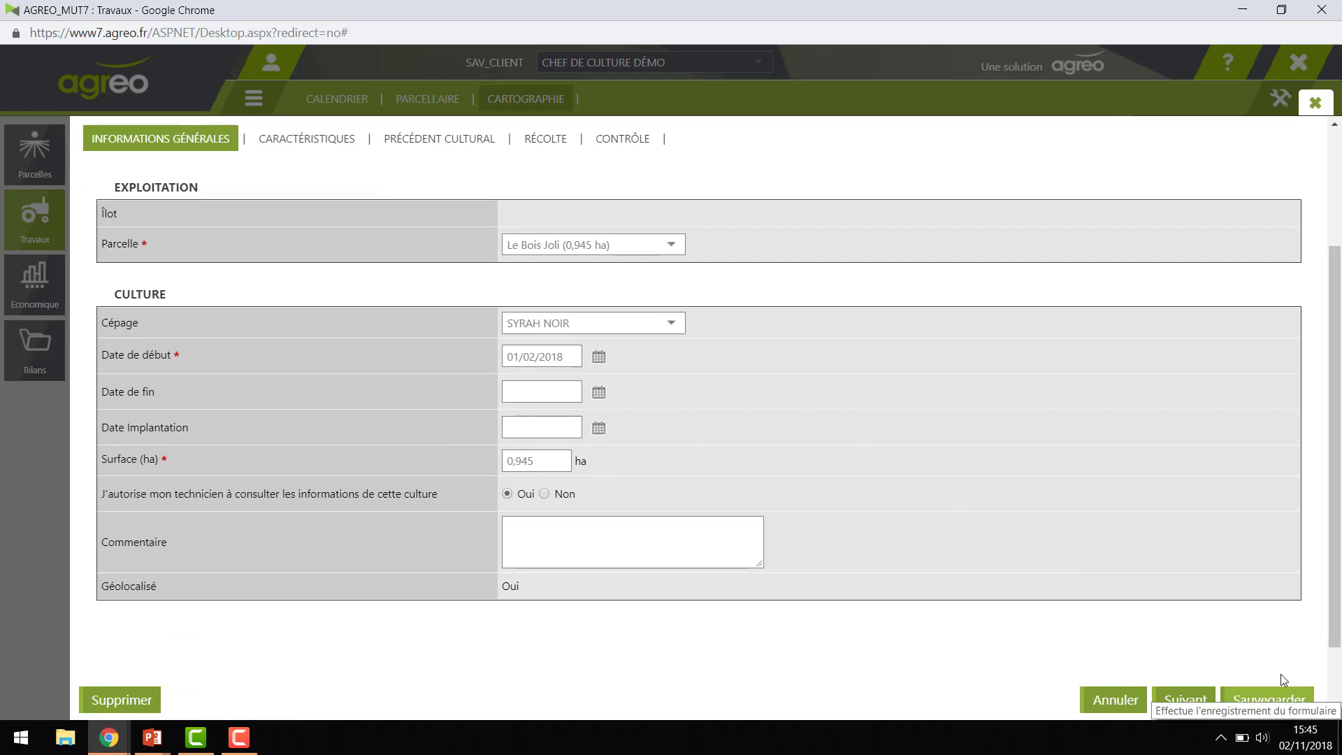
{"action": "left_click", "coordinate": [1274, 697]}
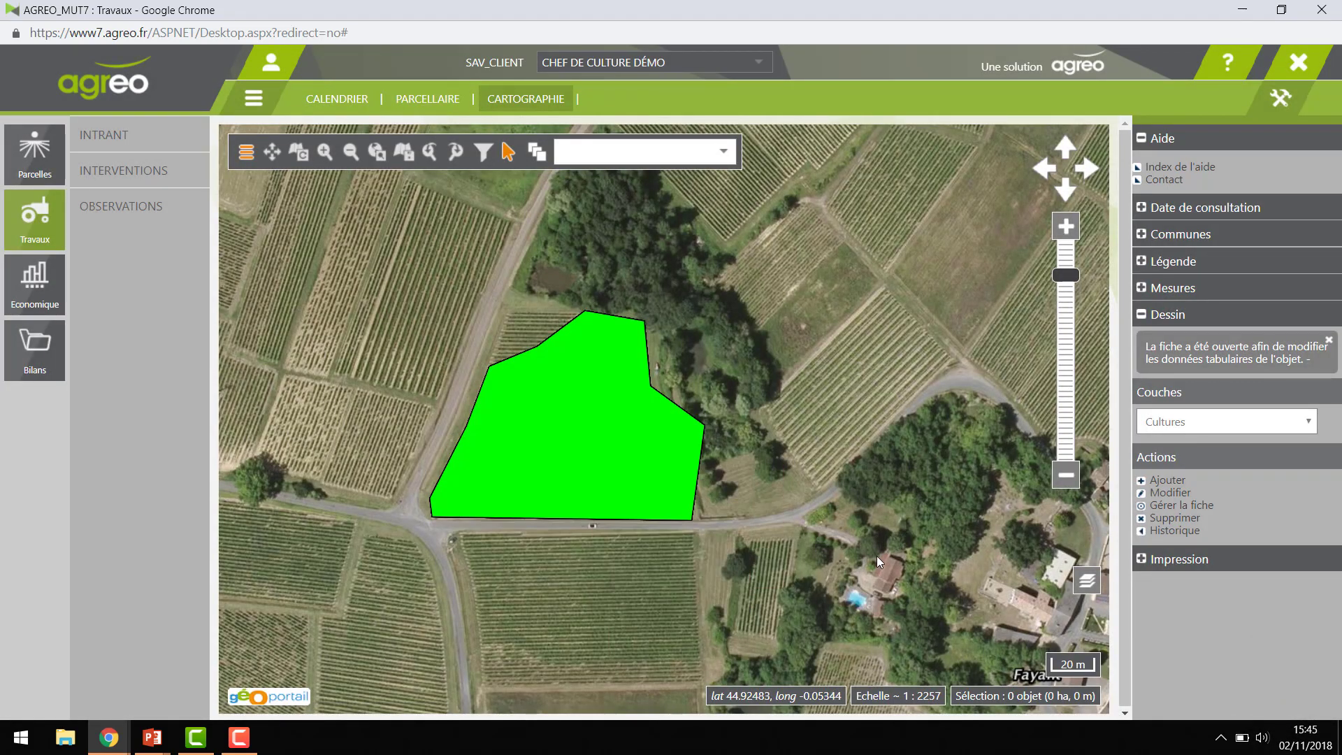
- Delete the protruding eastern vertex of the Le Bois Joli polygon and save the modified culture
{"action": "left_click", "coordinate": [529, 366]}
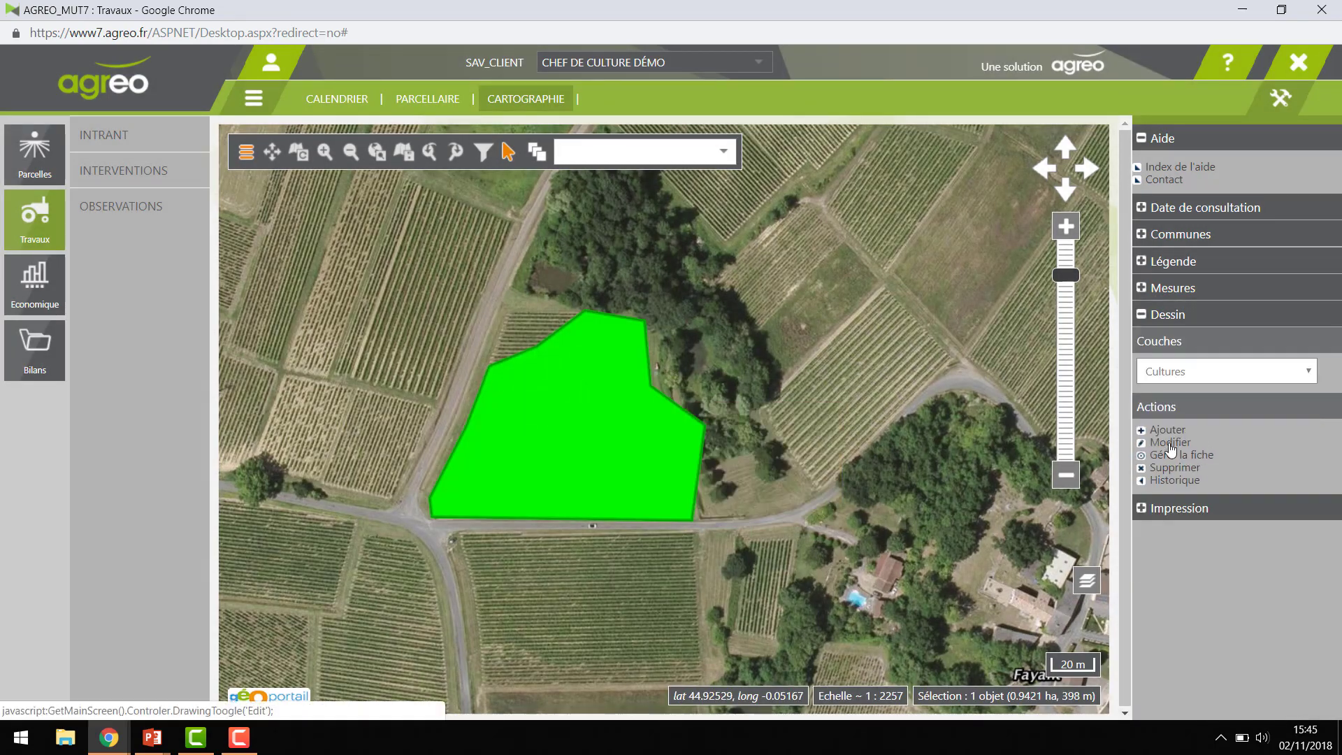
{"action": "left_click", "coordinate": [1171, 442]}
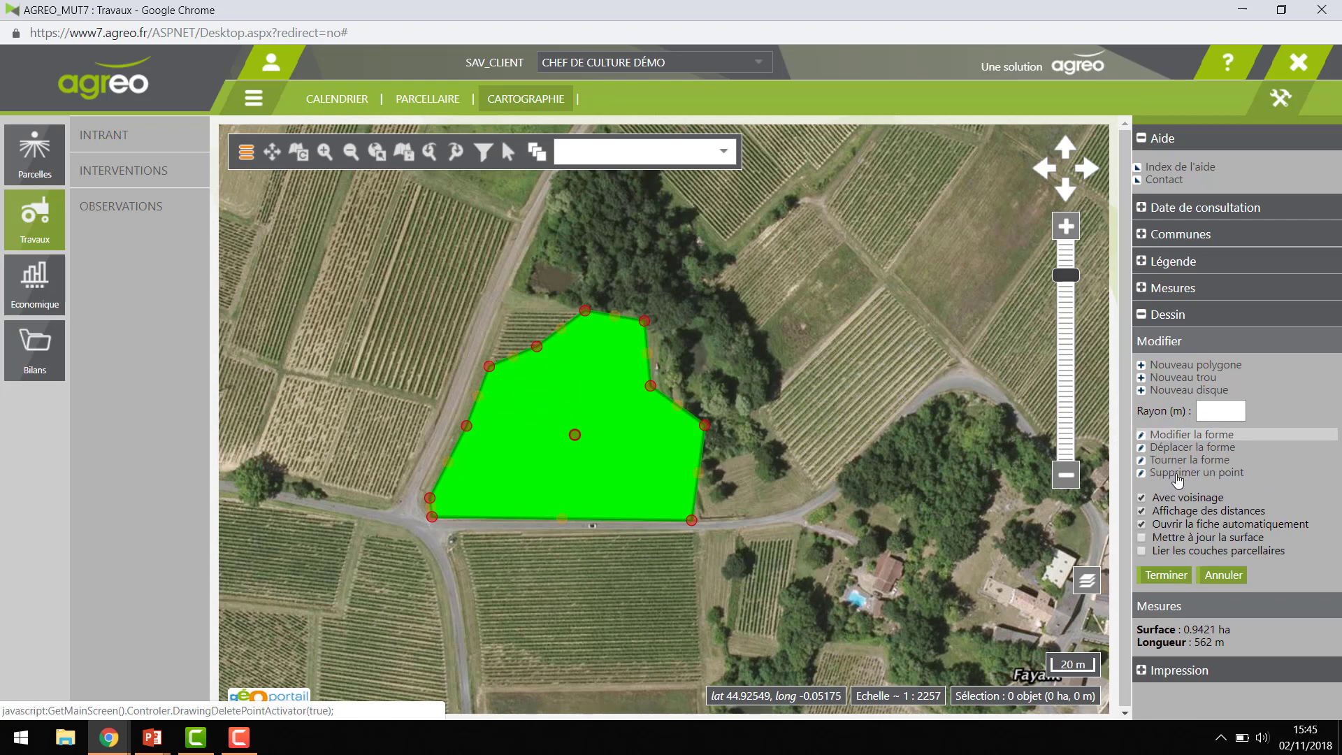
{"action": "left_click", "coordinate": [1178, 474]}
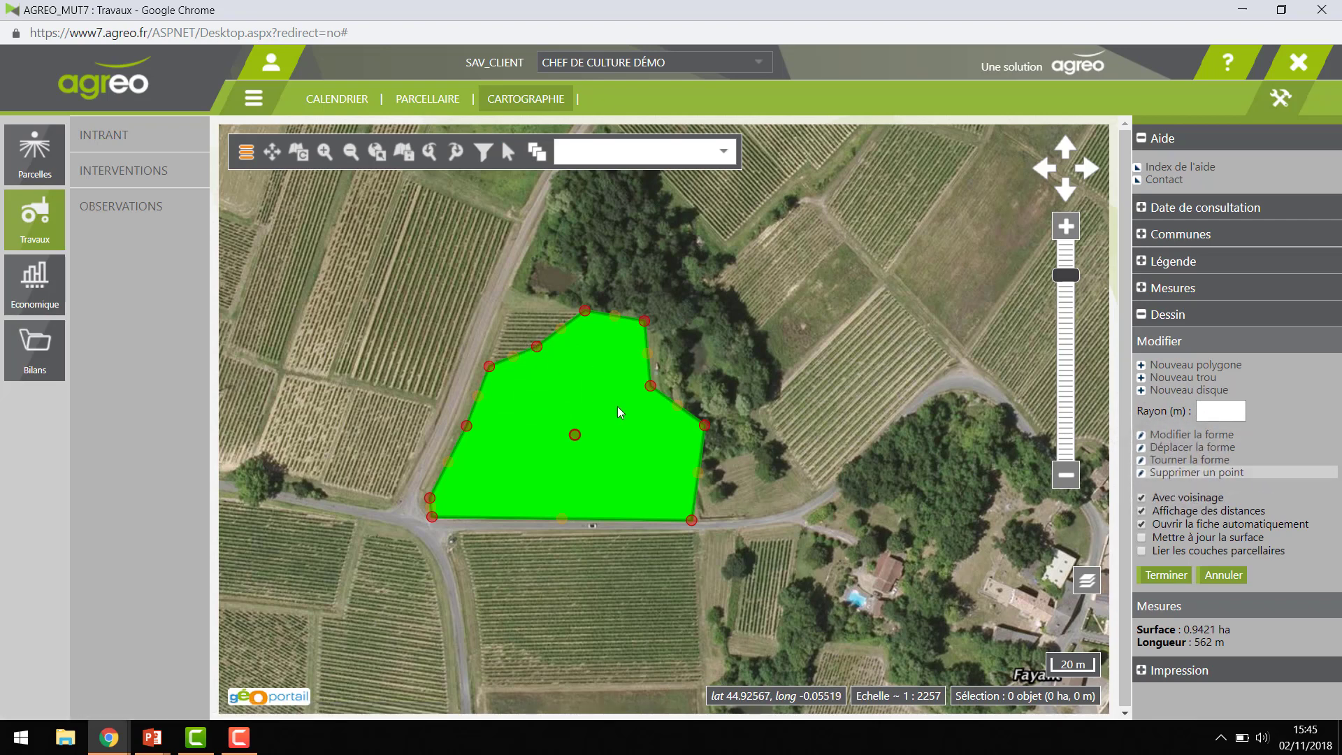
{"action": "left_click", "coordinate": [705, 424]}
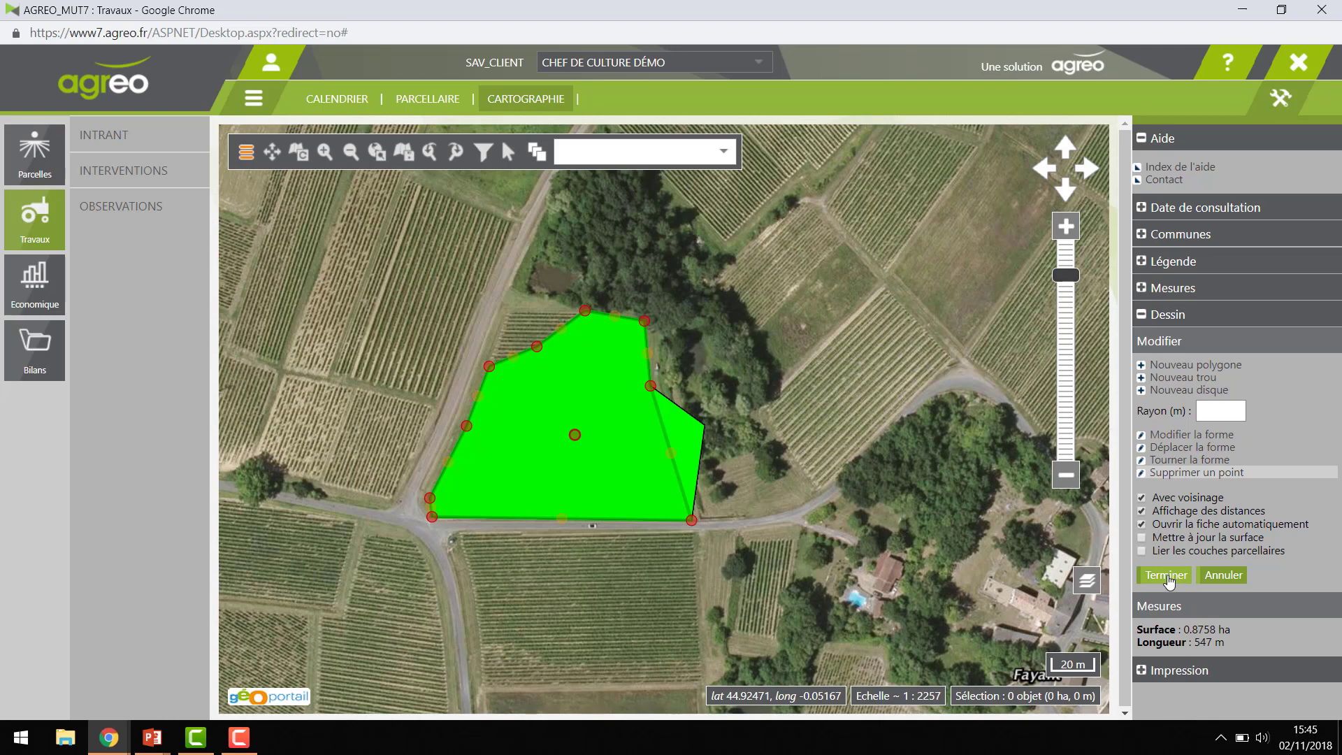
{"action": "left_click", "coordinate": [1166, 576]}
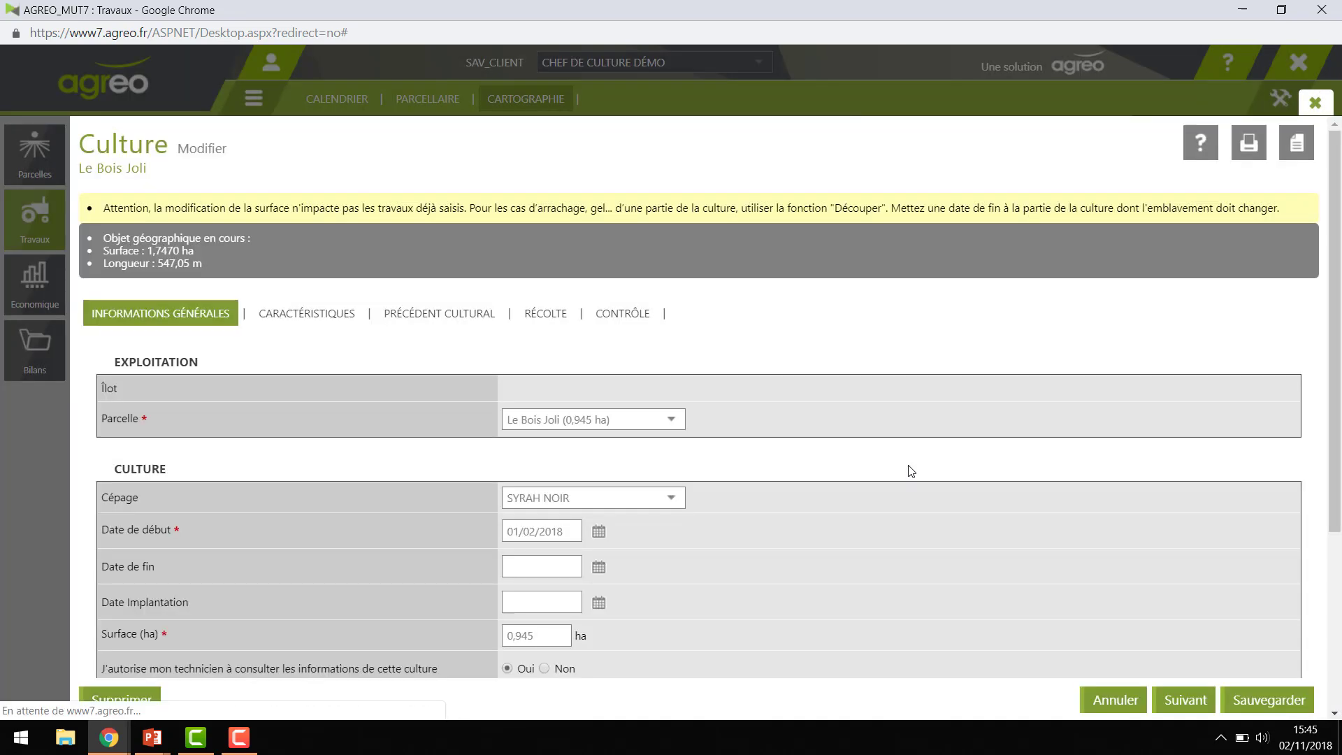
{"action": "left_click", "coordinate": [1236, 701]}
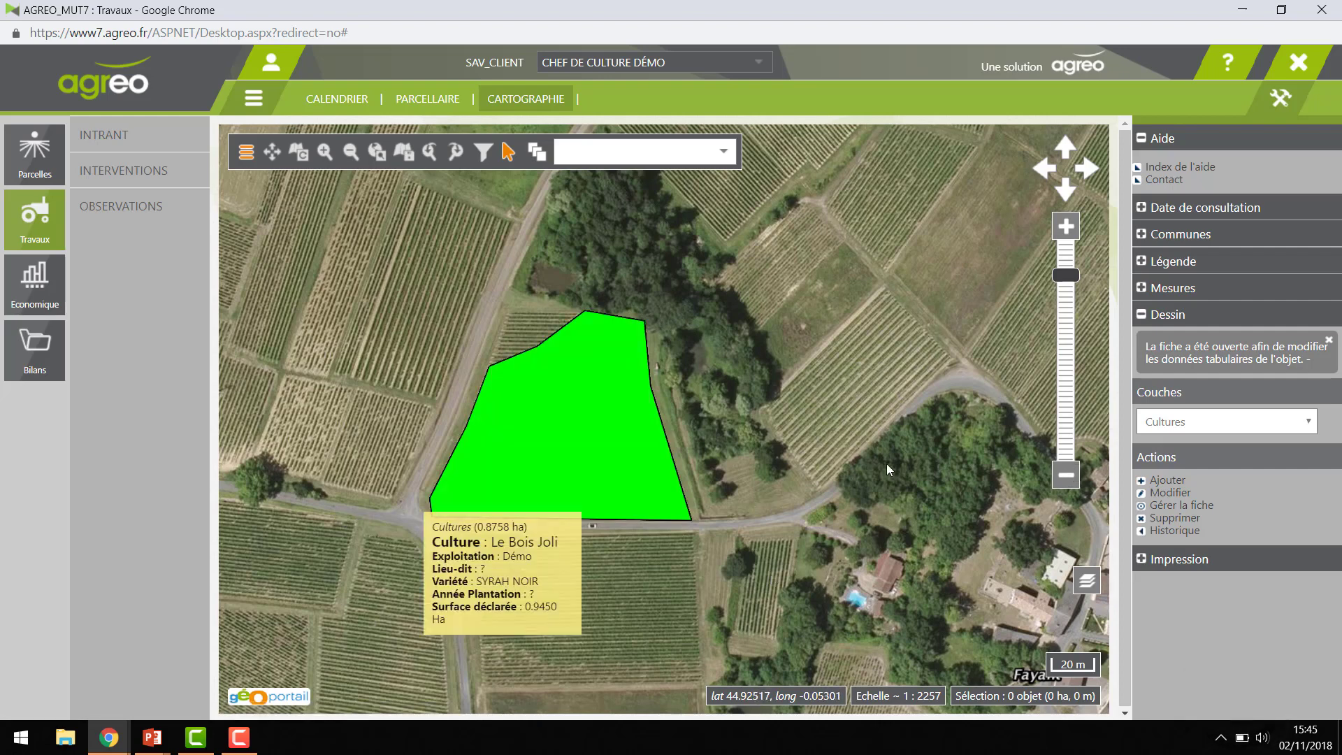
- Examine the Avancement des travaux and OAD layers in the map legend, and switch to the presentation's closing slide
{"action": "left_click", "coordinate": [1161, 264]}
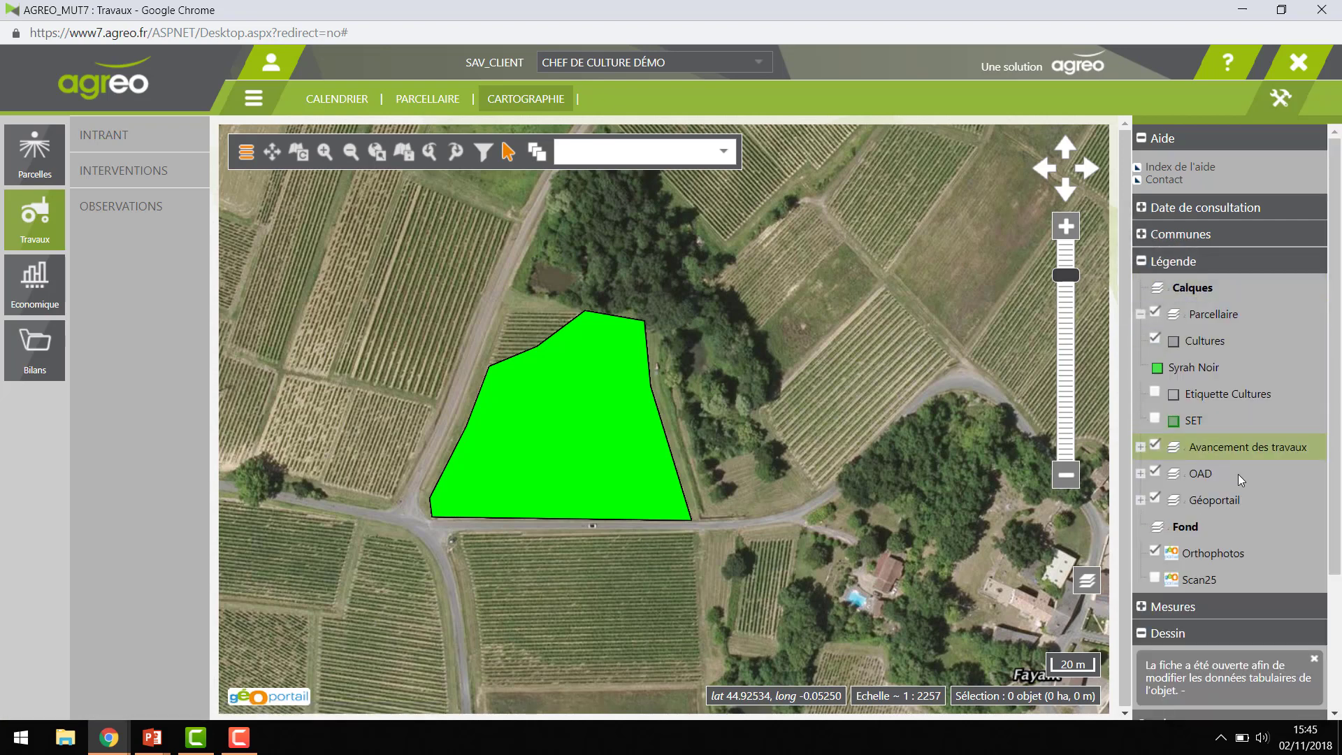
{"action": "scroll", "coordinate": [1332, 531], "scroll_direction": "down", "scroll_amount": 3}
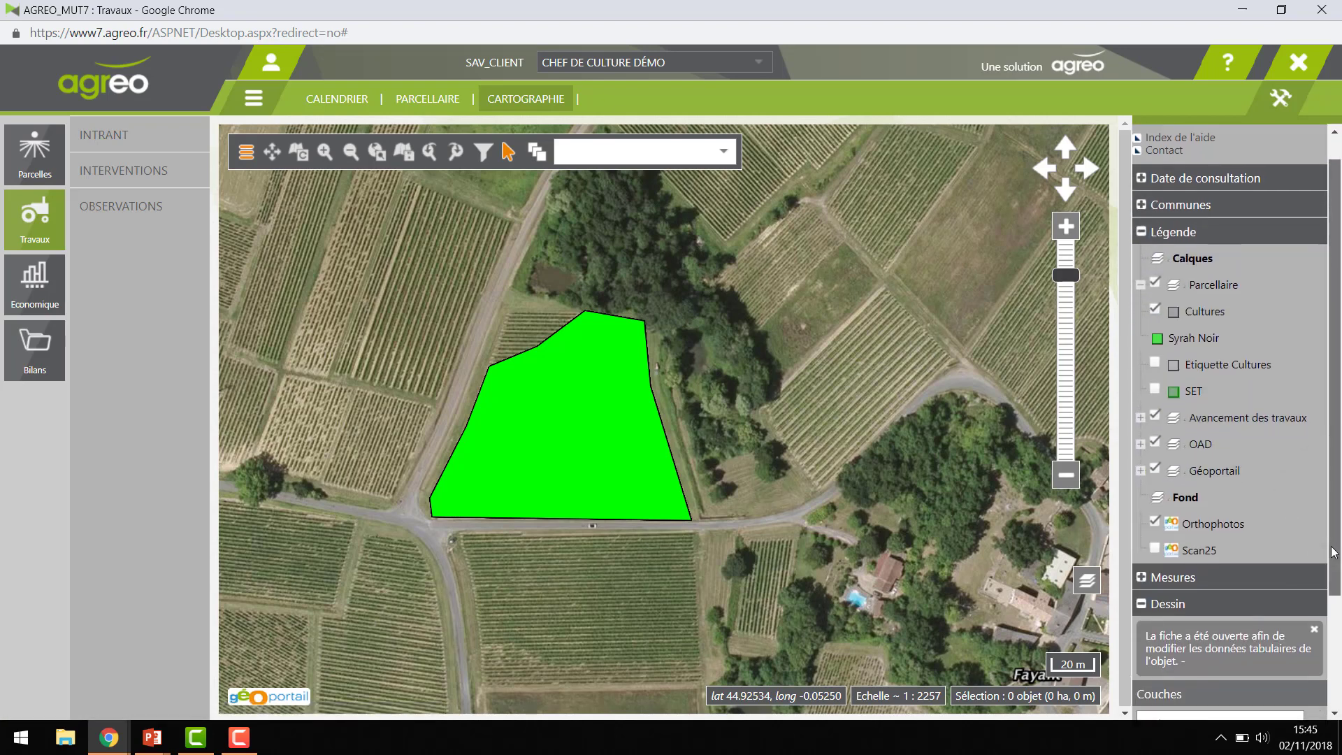
{"action": "scroll", "coordinate": [1327, 560], "scroll_direction": "up", "scroll_amount": 3}
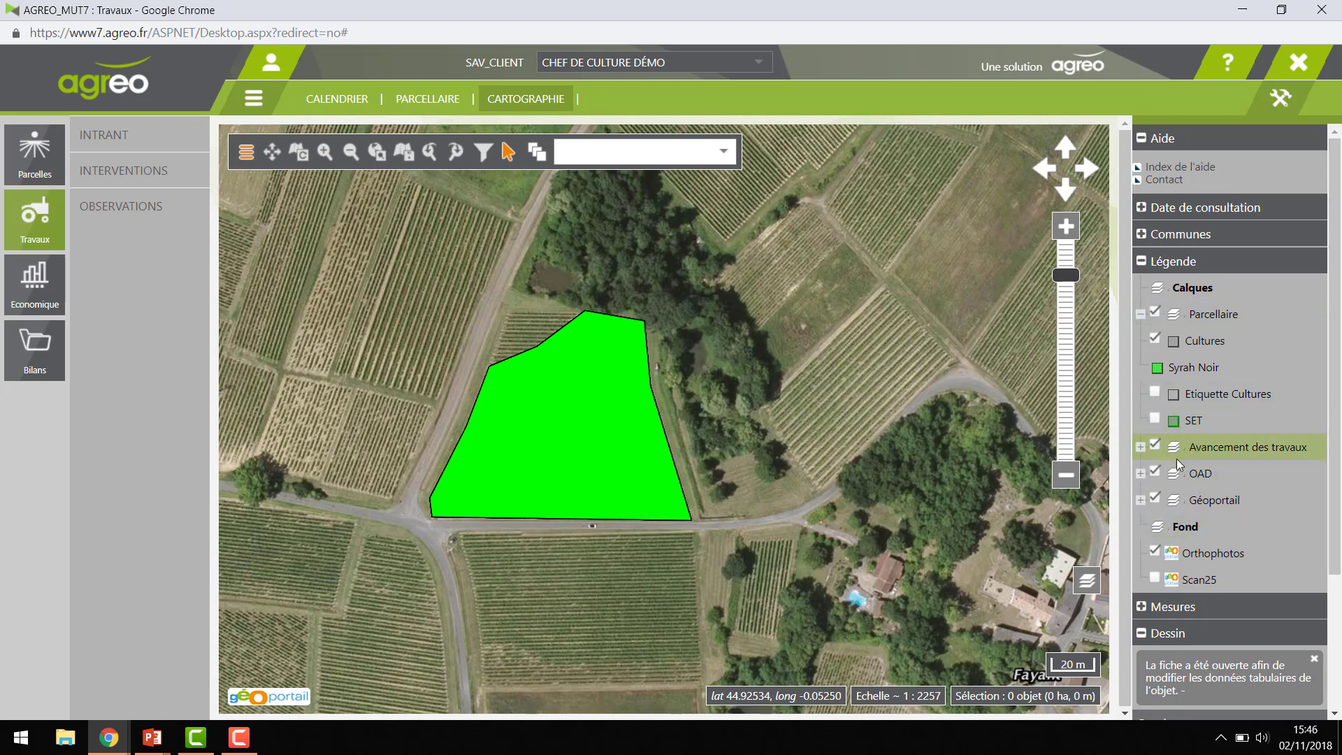
{"action": "left_click", "coordinate": [1141, 448]}
{"action": "scroll", "coordinate": [1161, 485], "scroll_direction": "down", "scroll_amount": 5}
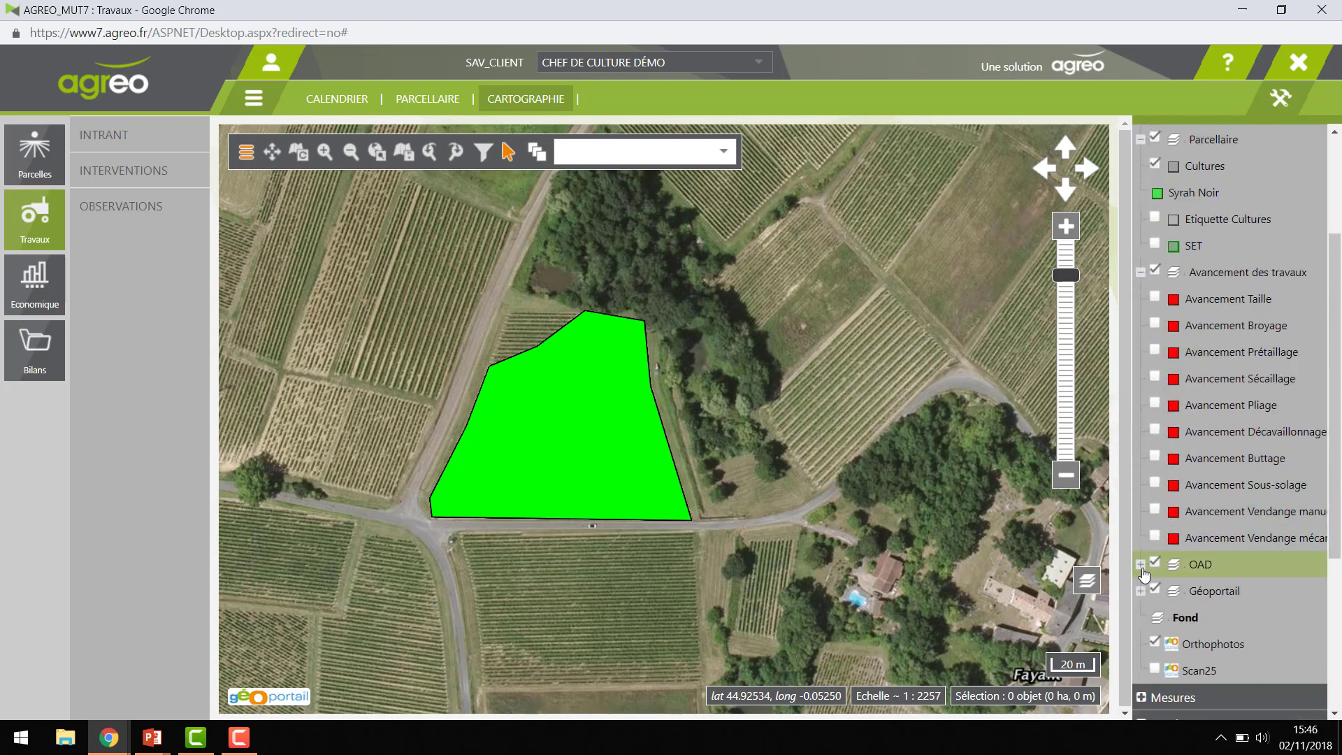
{"action": "left_click", "coordinate": [1184, 559]}
{"action": "scroll", "coordinate": [1188, 546], "scroll_direction": "down", "scroll_amount": 3}
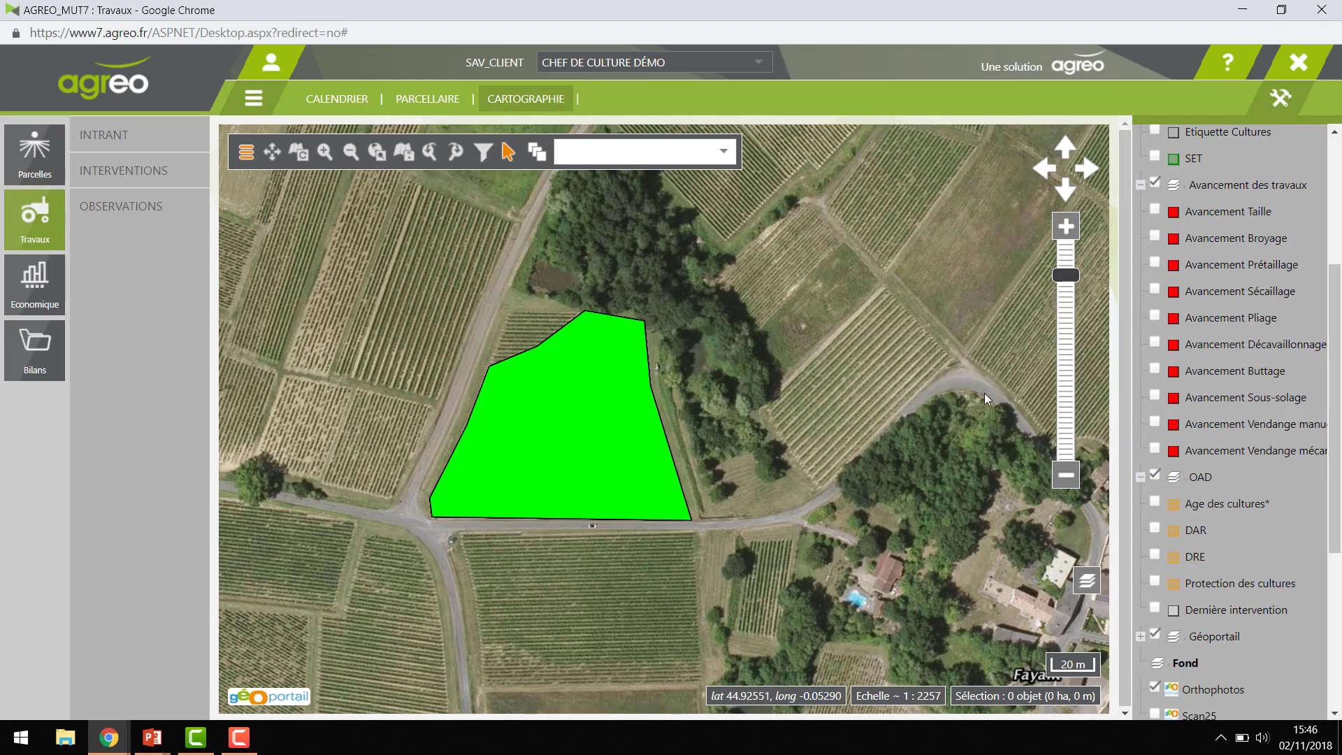
{"action": "key", "text": "alt+Tab"}
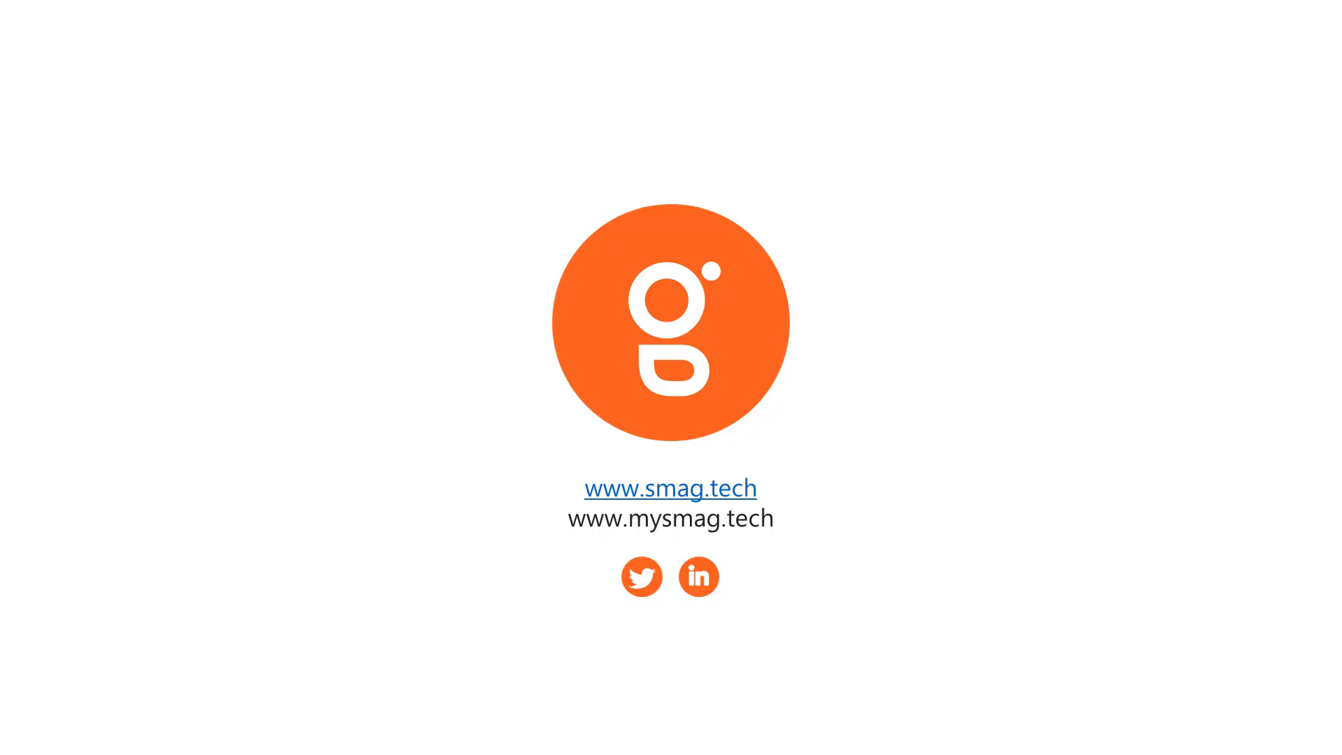